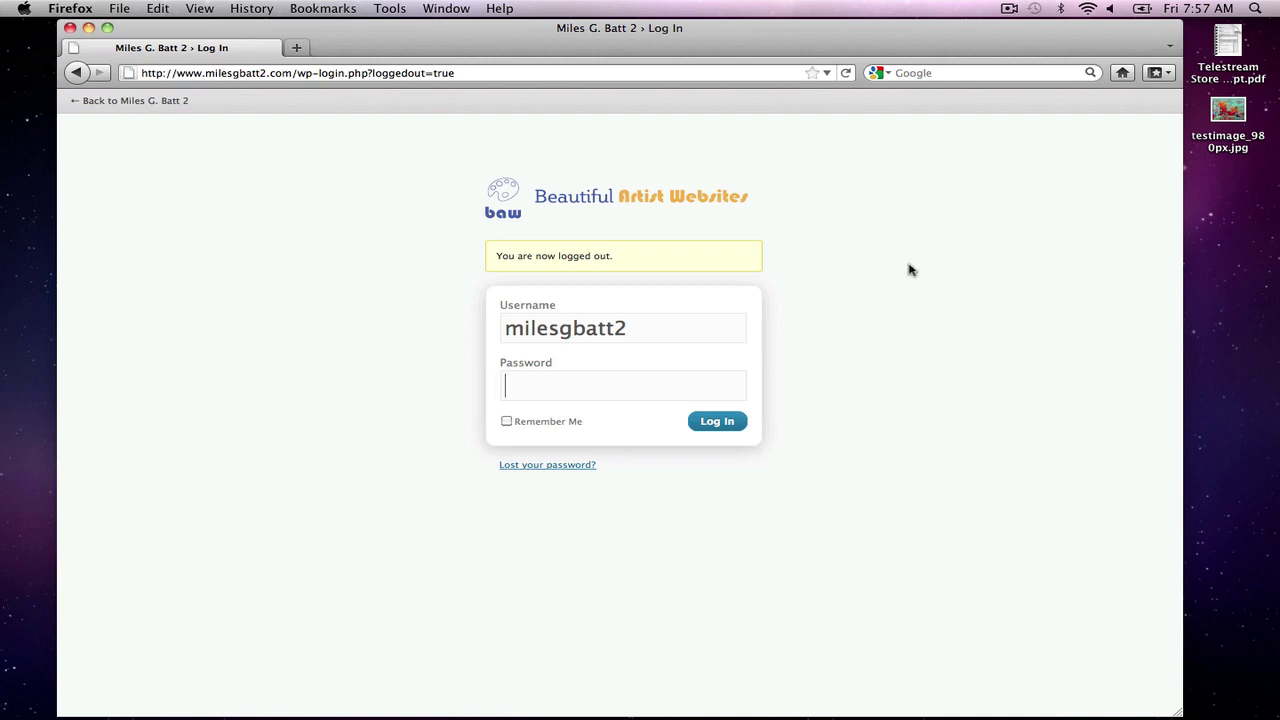
Step: Log in to the admin with the account password and dismiss Firefox's remember-password offer
{"action": "type", "text": "••••••••••••"}
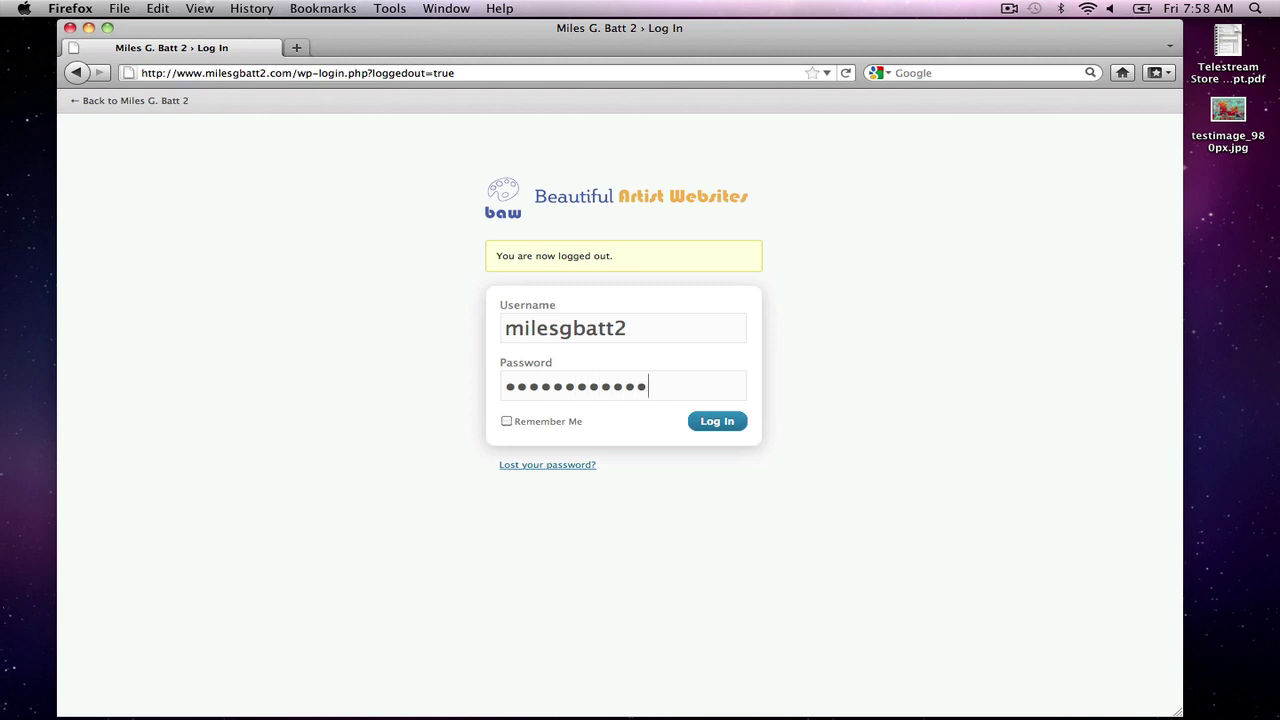
{"action": "left_click", "coordinate": [730, 423]}
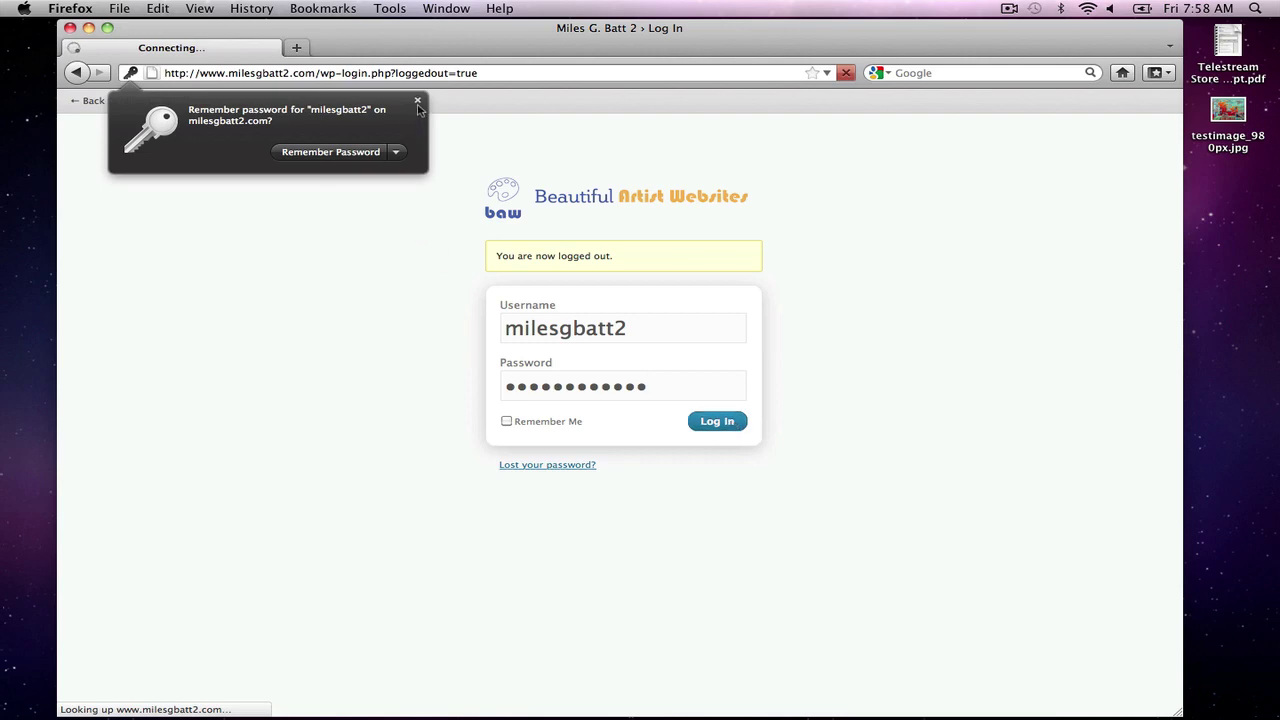
{"action": "left_click", "coordinate": [418, 102]}
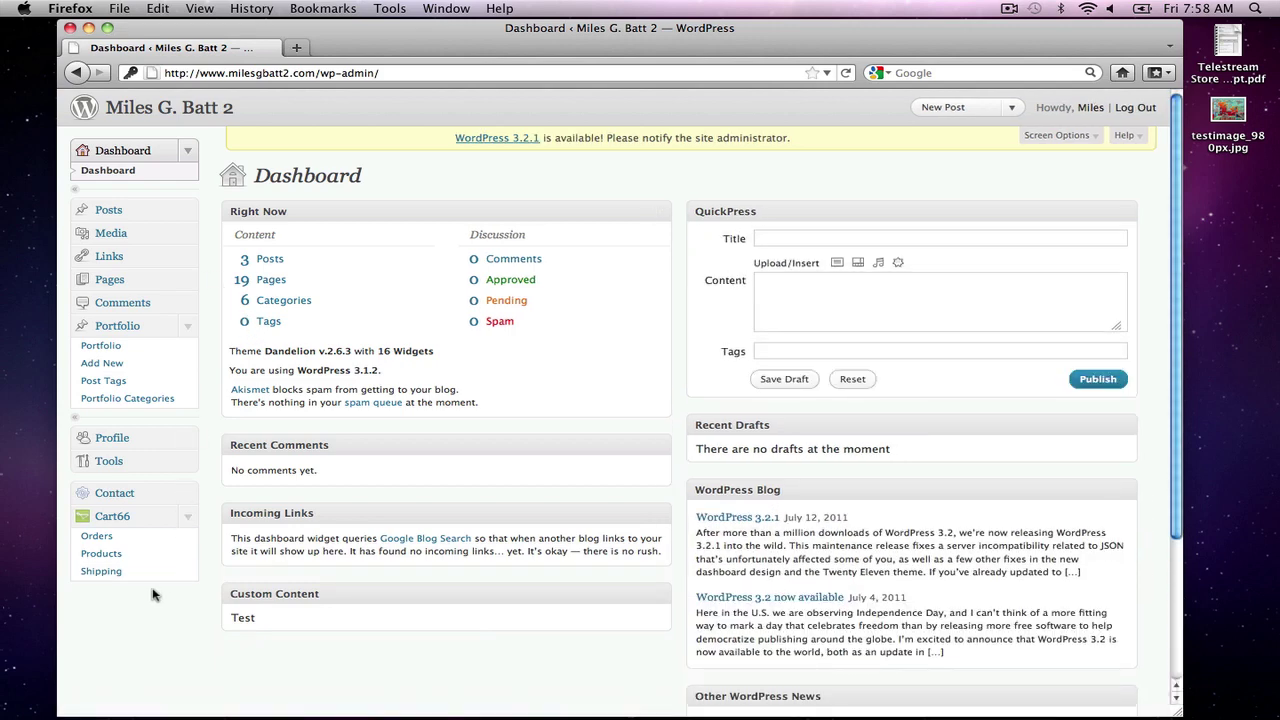
Step: Toggle the Cart66 admin menu until its Orders, Products and Shipping entries are shown
{"action": "left_click", "coordinate": [187, 520]}
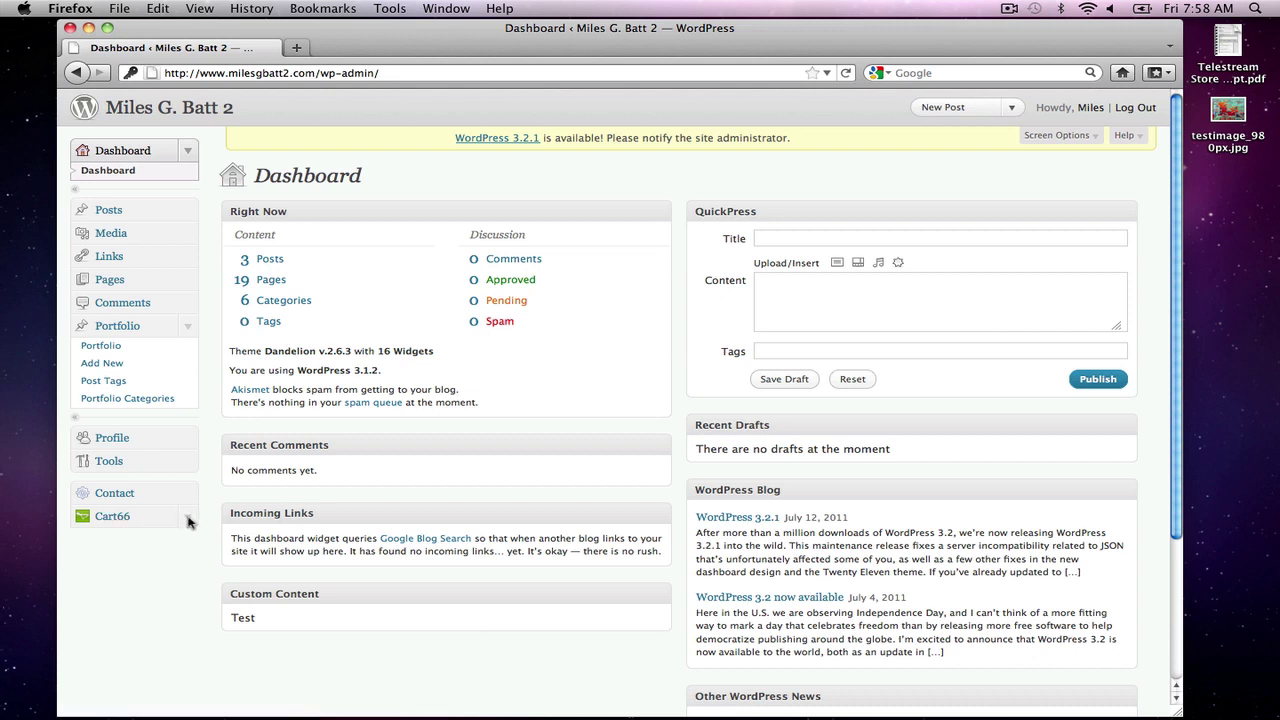
{"action": "left_click", "coordinate": [188, 520]}
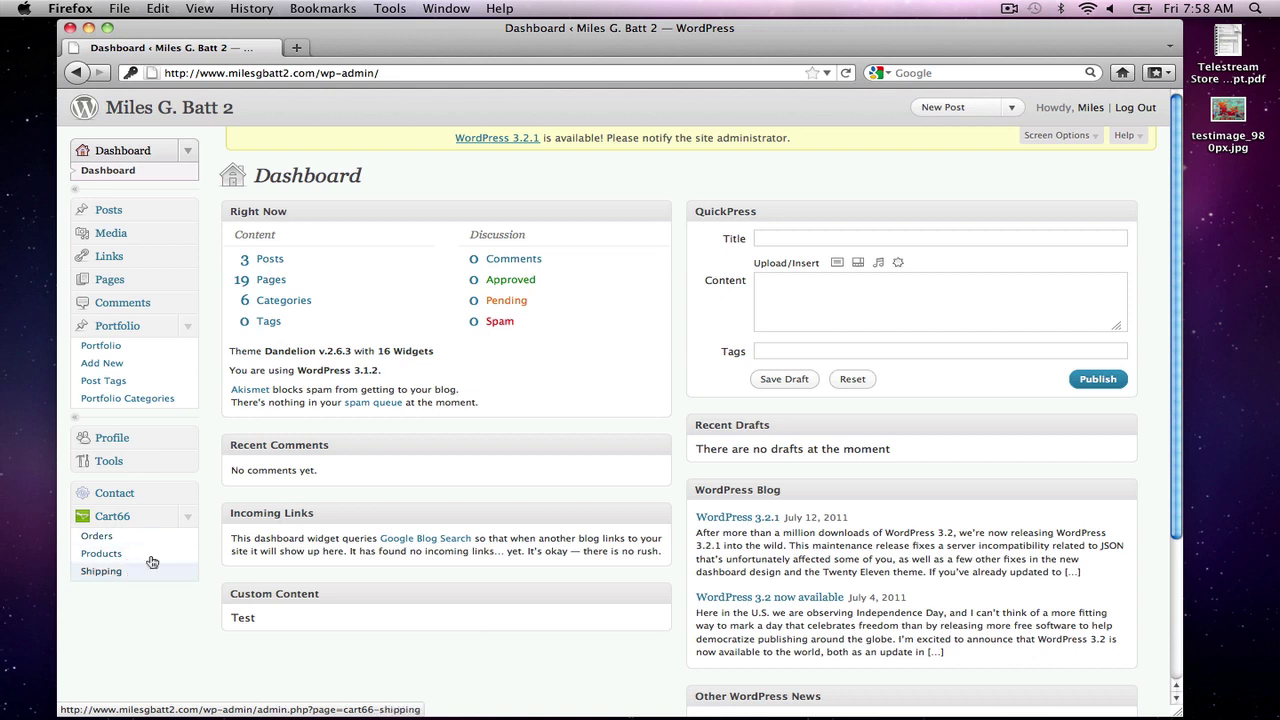
{"action": "left_click", "coordinate": [186, 517]}
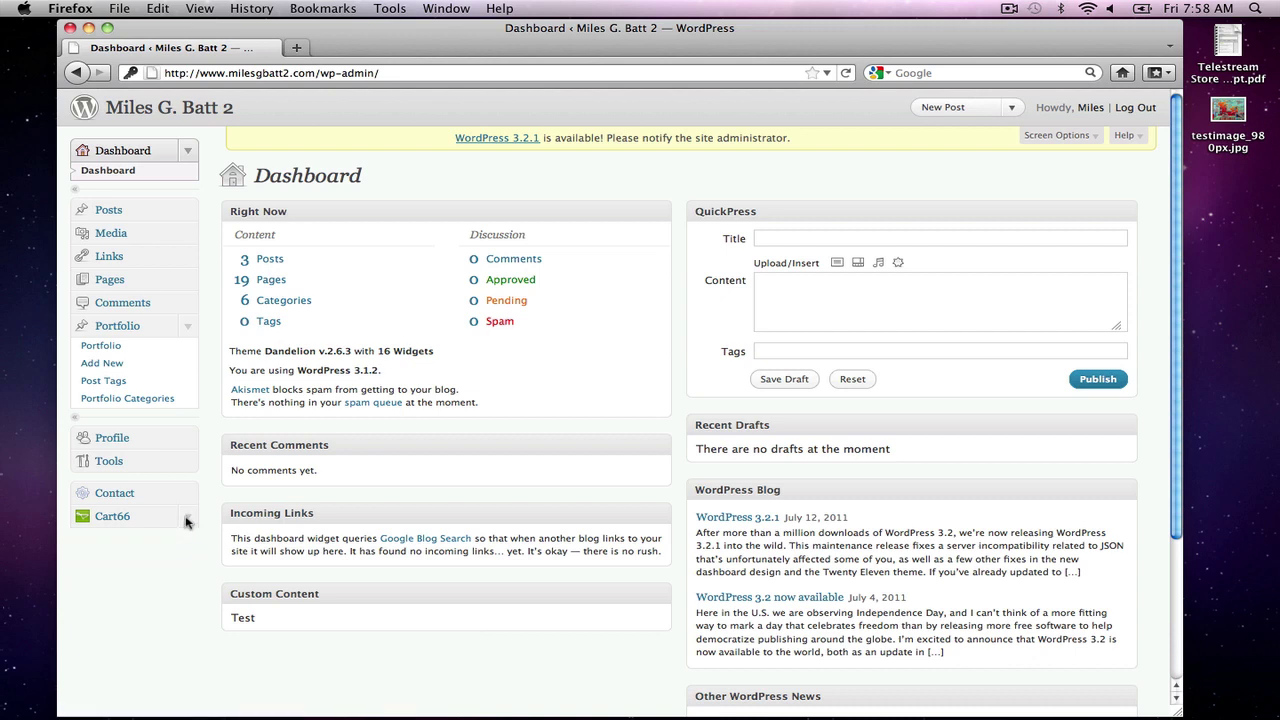
{"action": "left_click", "coordinate": [186, 520]}
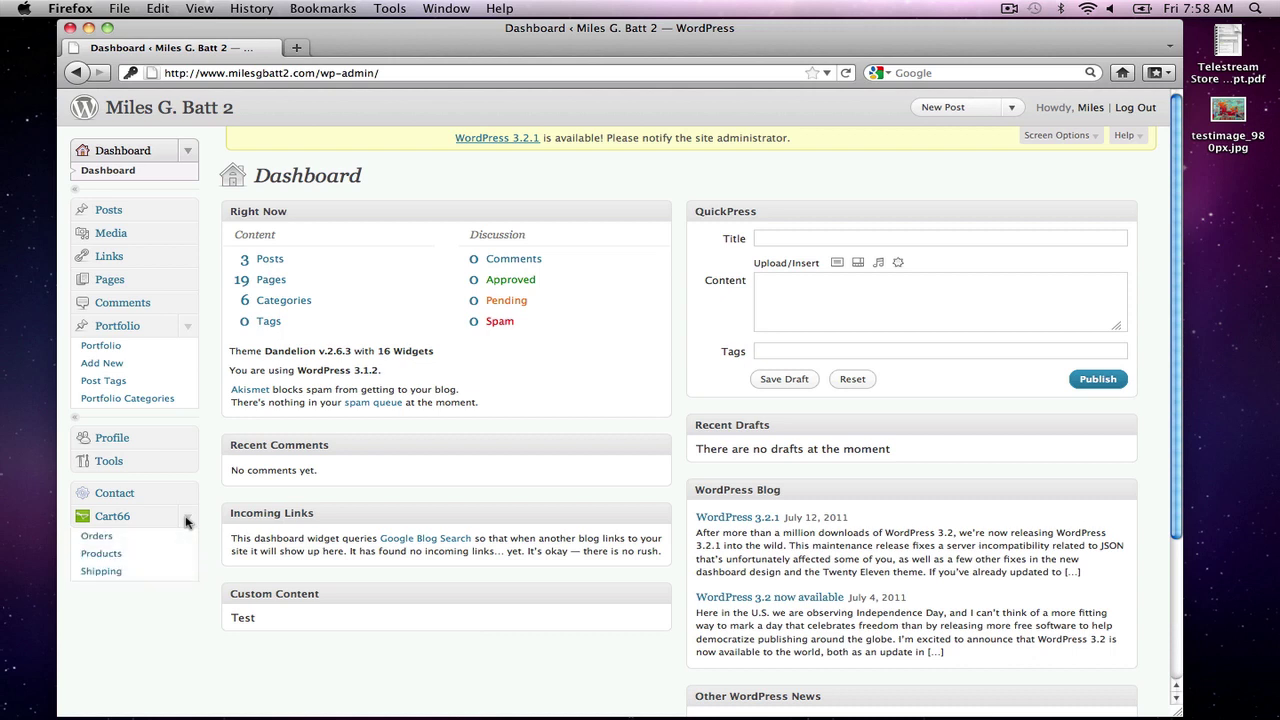
Step: On the Cart66 Products page, enter 'Beautiful Painting' as the new product name
{"action": "left_click", "coordinate": [113, 561]}
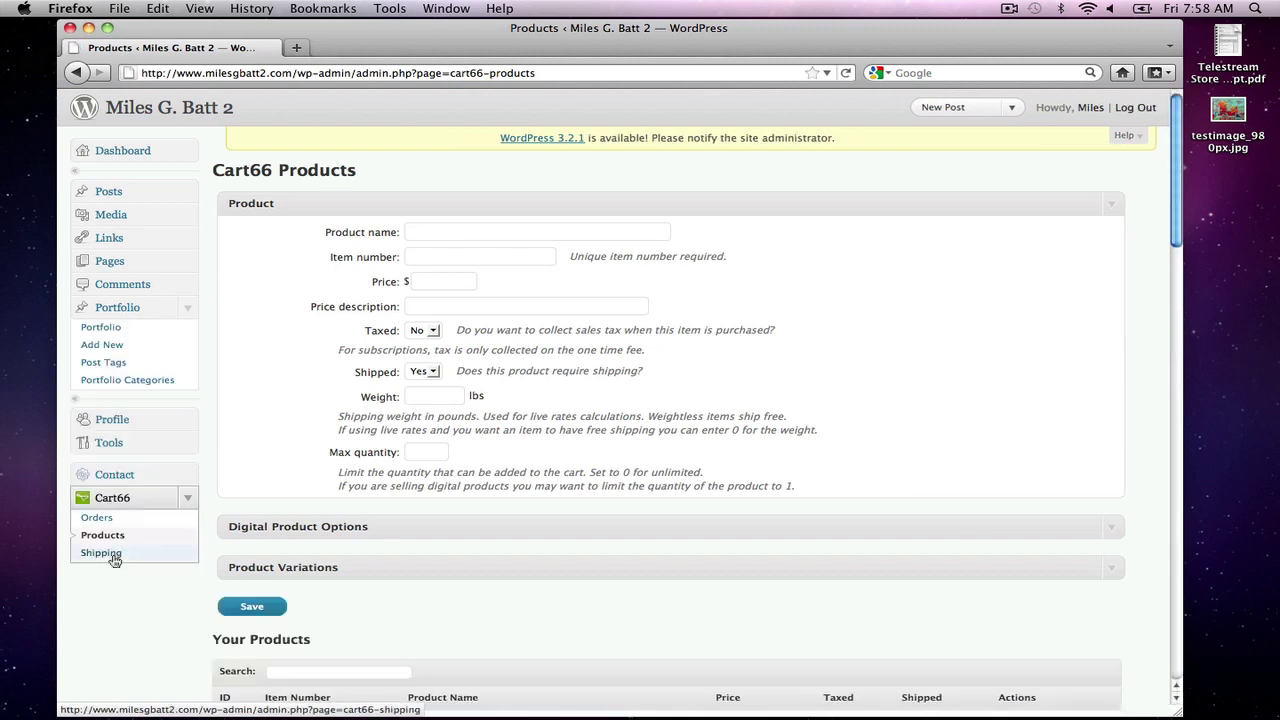
{"action": "left_click", "coordinate": [464, 232]}
{"action": "type", "text": "Beautiful Painting"}
{"action": "left_click_drag", "start_coordinate": [1180, 165], "coordinate": [1210, 316]}
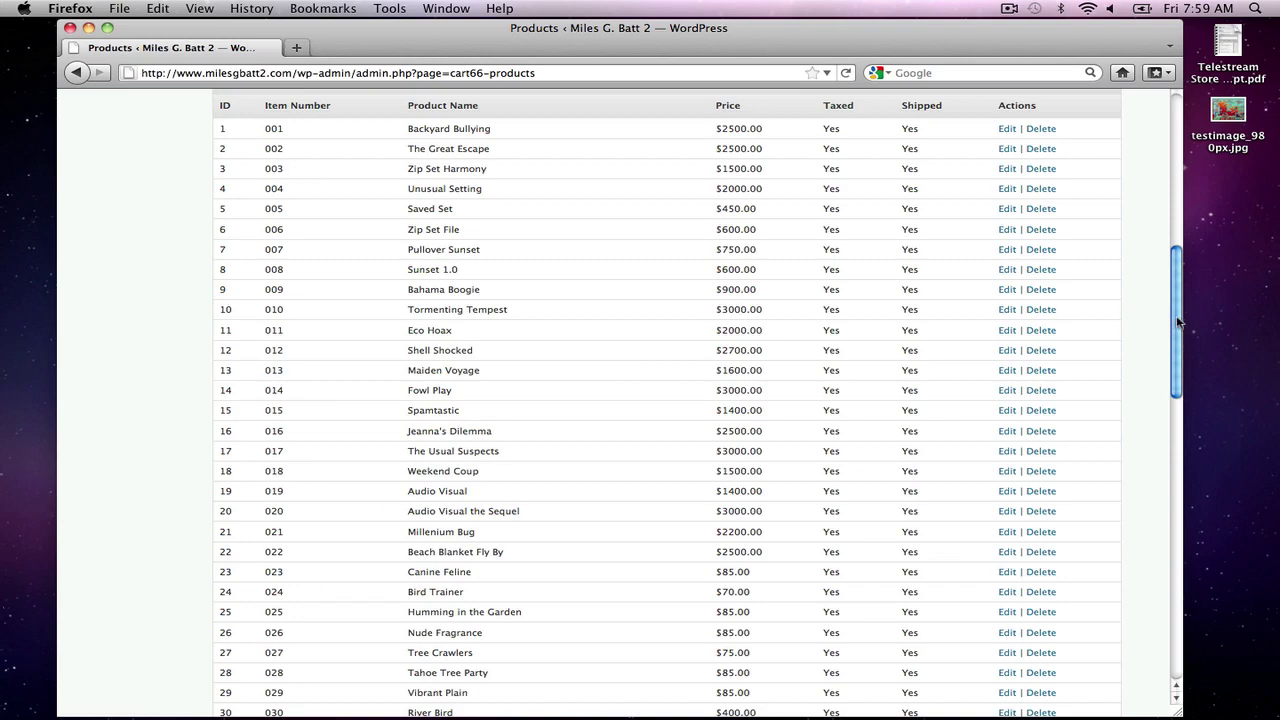
{"action": "left_click_drag", "start_coordinate": [1178, 320], "coordinate": [1179, 422]}
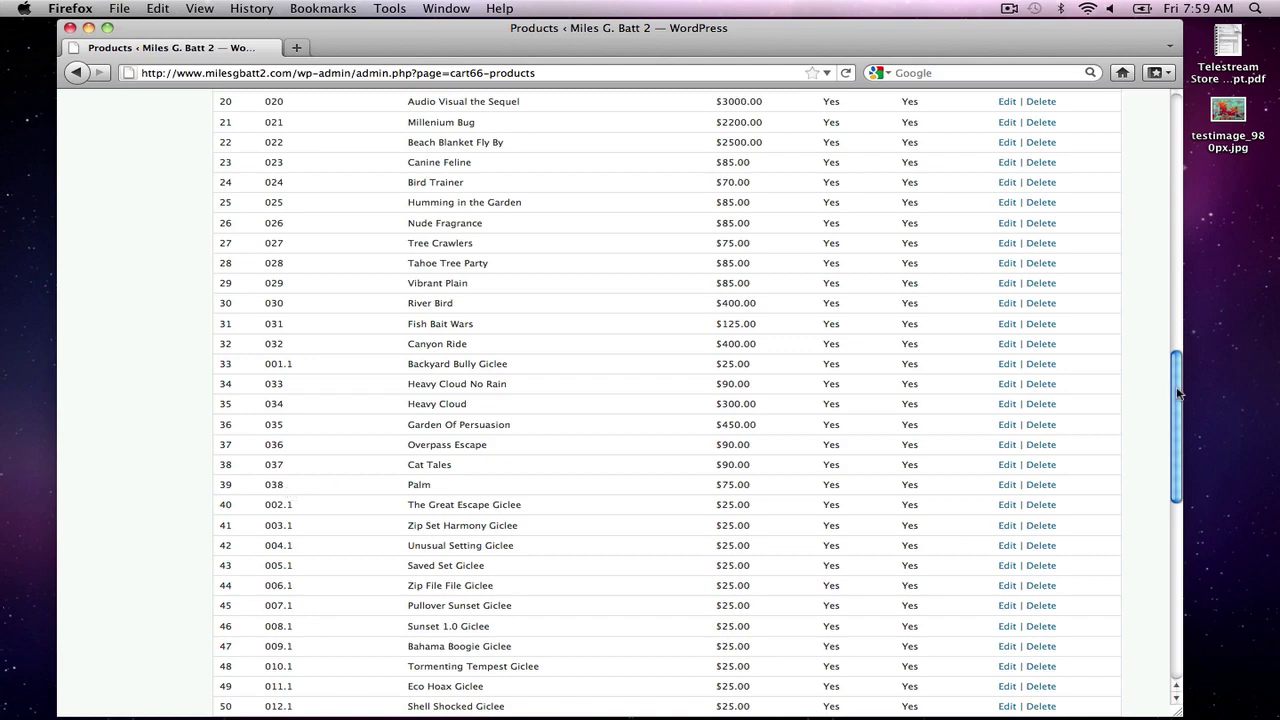
{"action": "left_click_drag", "start_coordinate": [1178, 395], "coordinate": [1220, 570]}
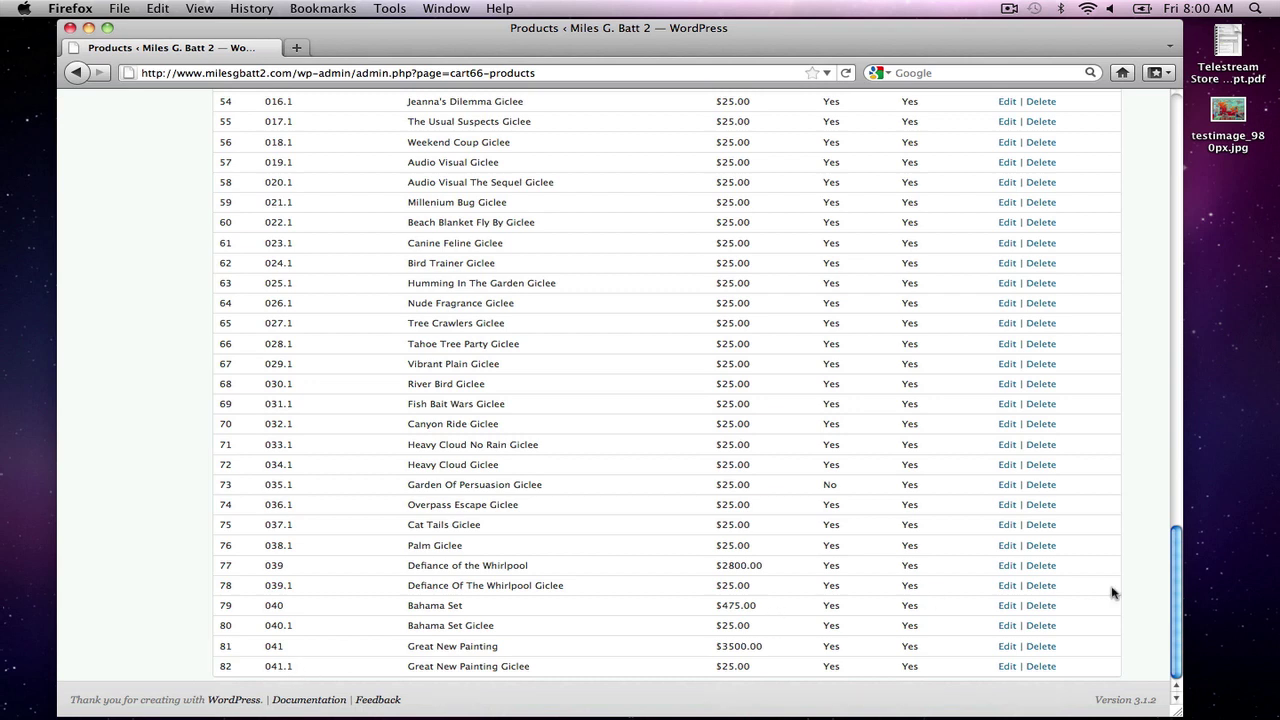
{"action": "left_click_drag", "start_coordinate": [1176, 598], "coordinate": [1080, 145]}
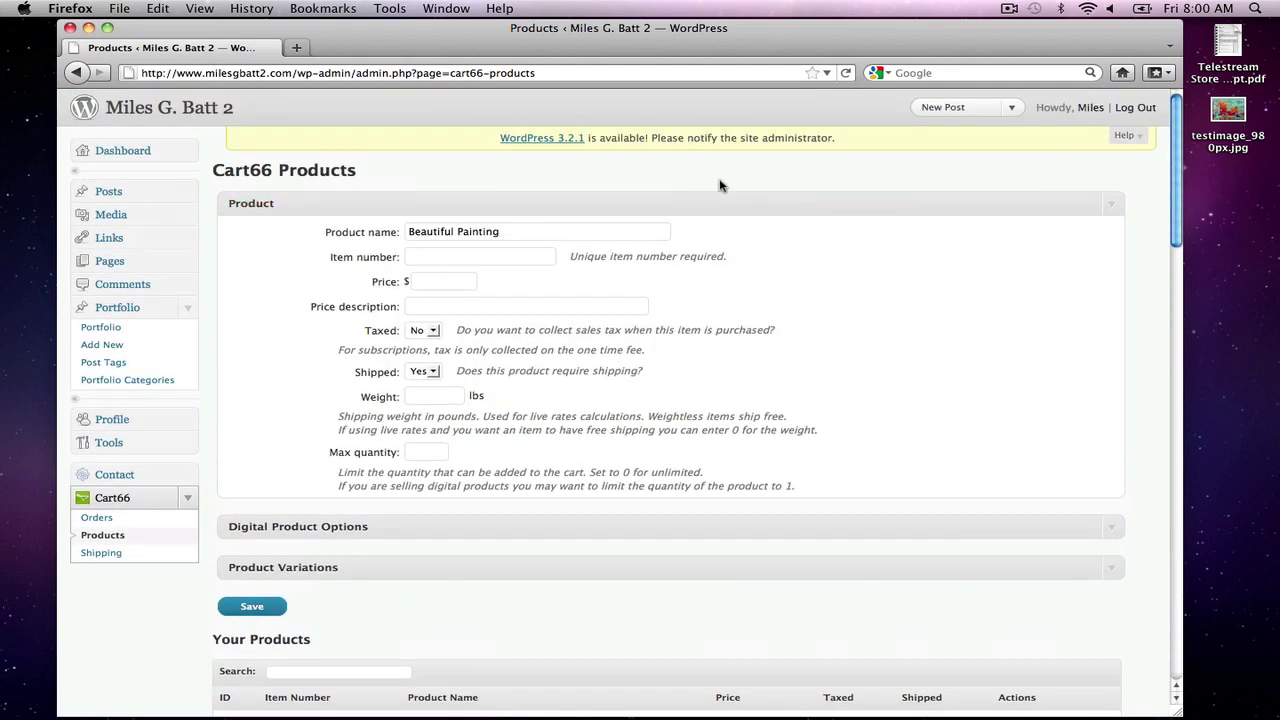
Step: Save Beautiful Painting as item 042, priced 2500, taxed, with maximum quantity 1
{"action": "left_click", "coordinate": [419, 257]}
{"action": "type", "text": "042"}
{"action": "left_click", "coordinate": [429, 281]}
{"action": "type", "text": "4"}
{"action": "key", "text": "BackSpace"}
{"action": "type", "text": "2"}
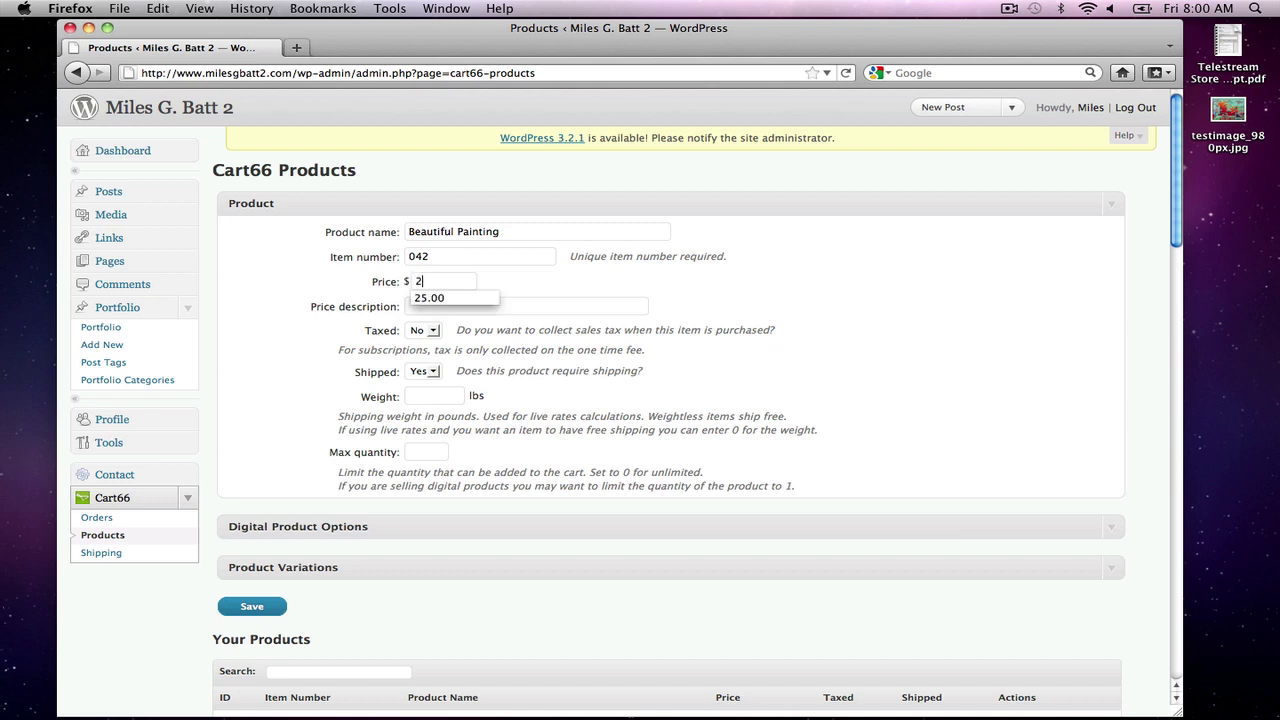
{"action": "type", "text": "500"}
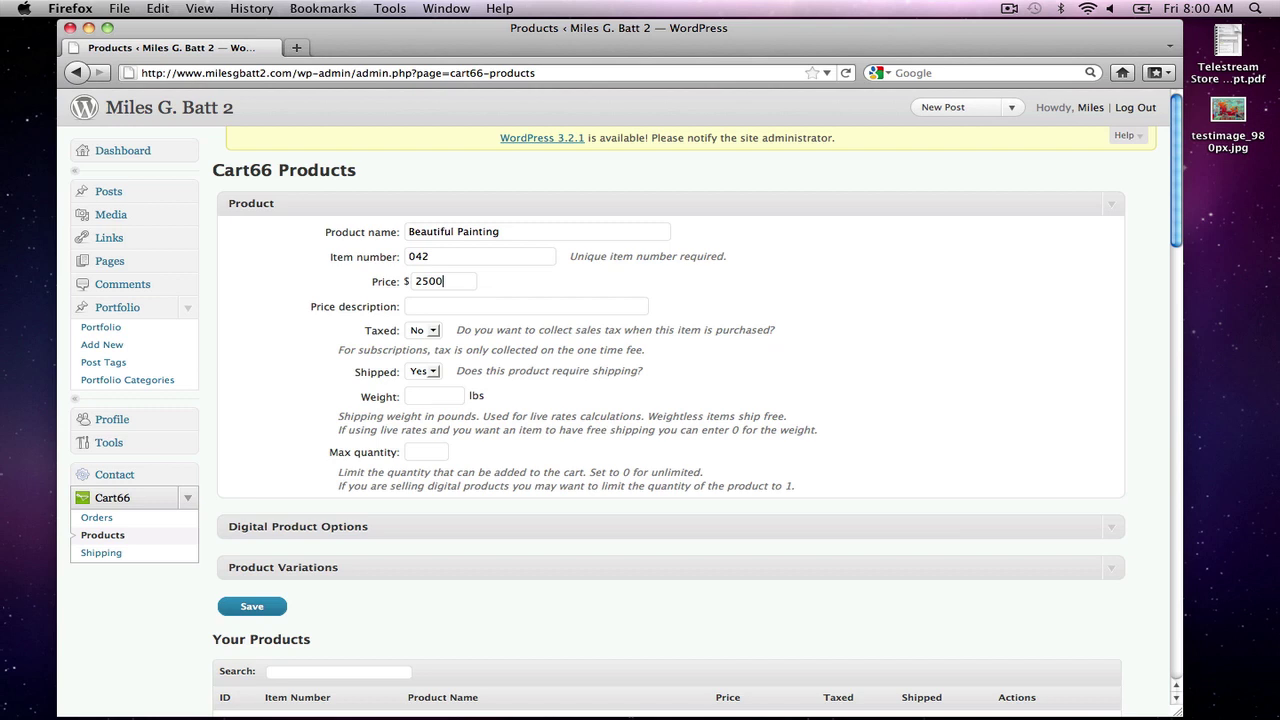
{"action": "left_click", "coordinate": [433, 333]}
{"action": "left_click", "coordinate": [432, 350]}
{"action": "left_click", "coordinate": [427, 452]}
{"action": "type", "text": "1"}
{"action": "left_click_drag", "start_coordinate": [1180, 232], "coordinate": [1180, 268]}
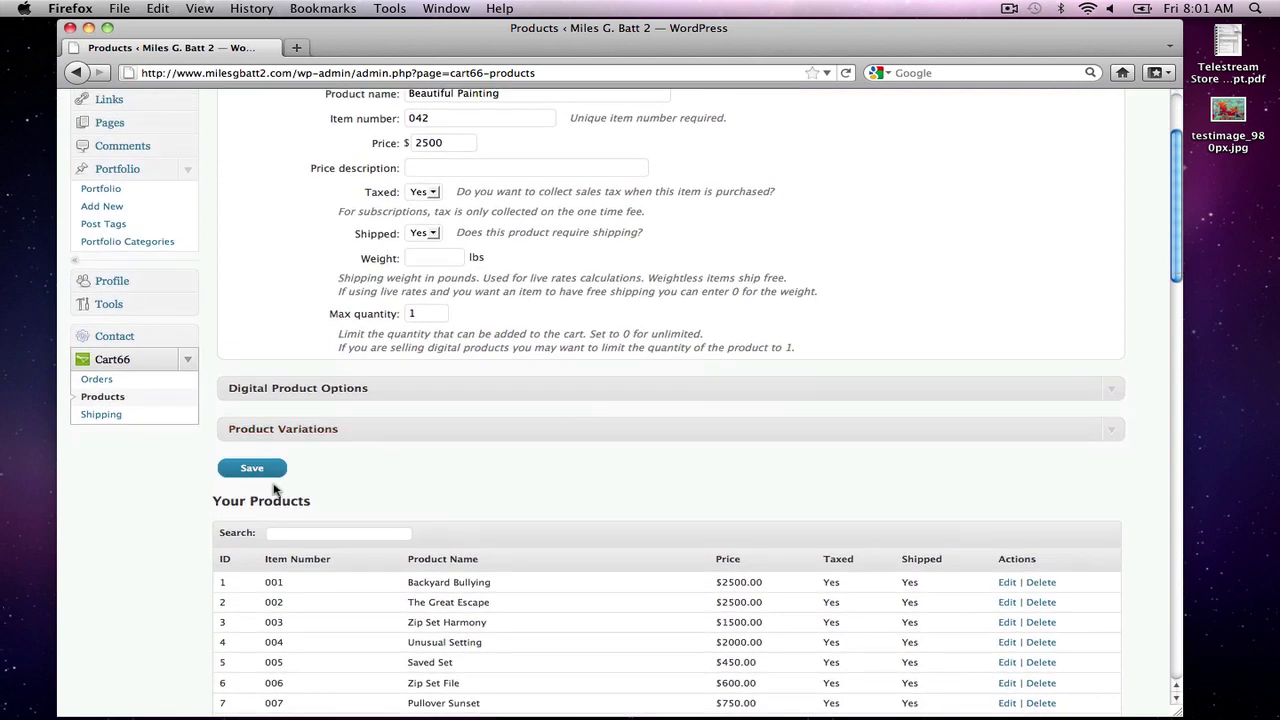
{"action": "left_click", "coordinate": [264, 473]}
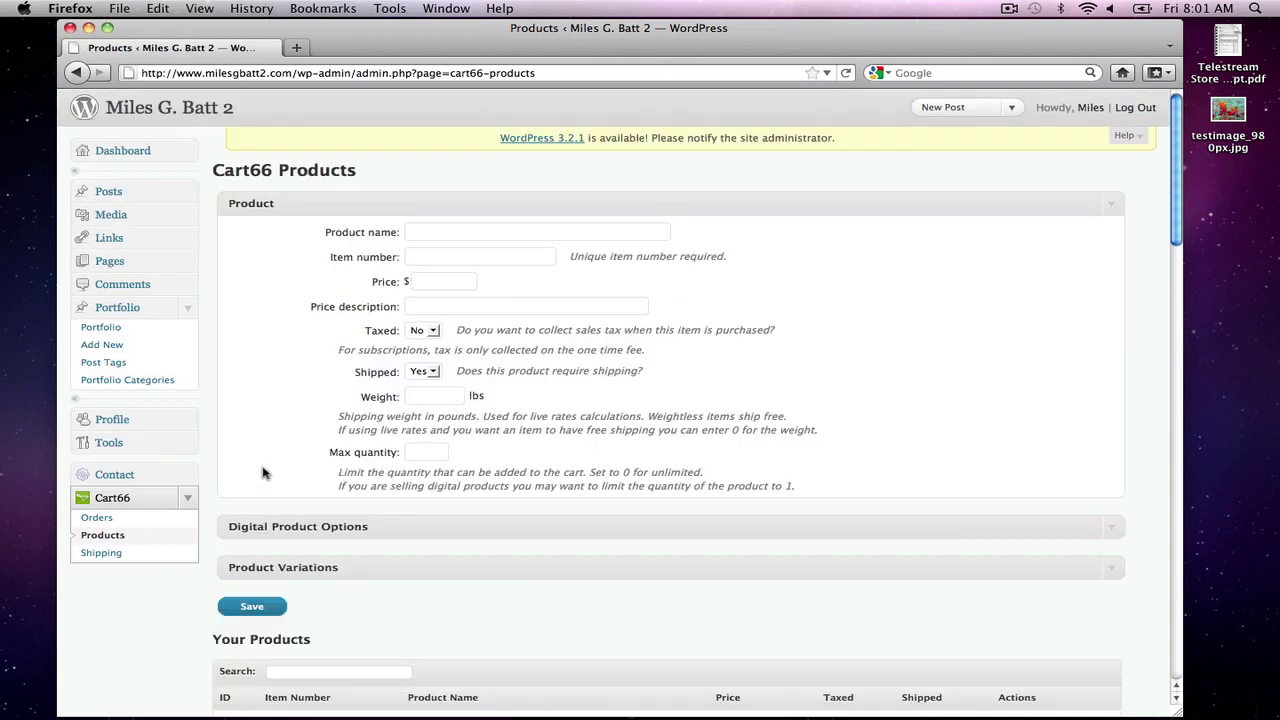
Step: Scroll the product list to confirm entry 83, Beautiful Painting, item 042 at $2500.00
{"action": "left_click_drag", "start_coordinate": [1177, 182], "coordinate": [1215, 622]}
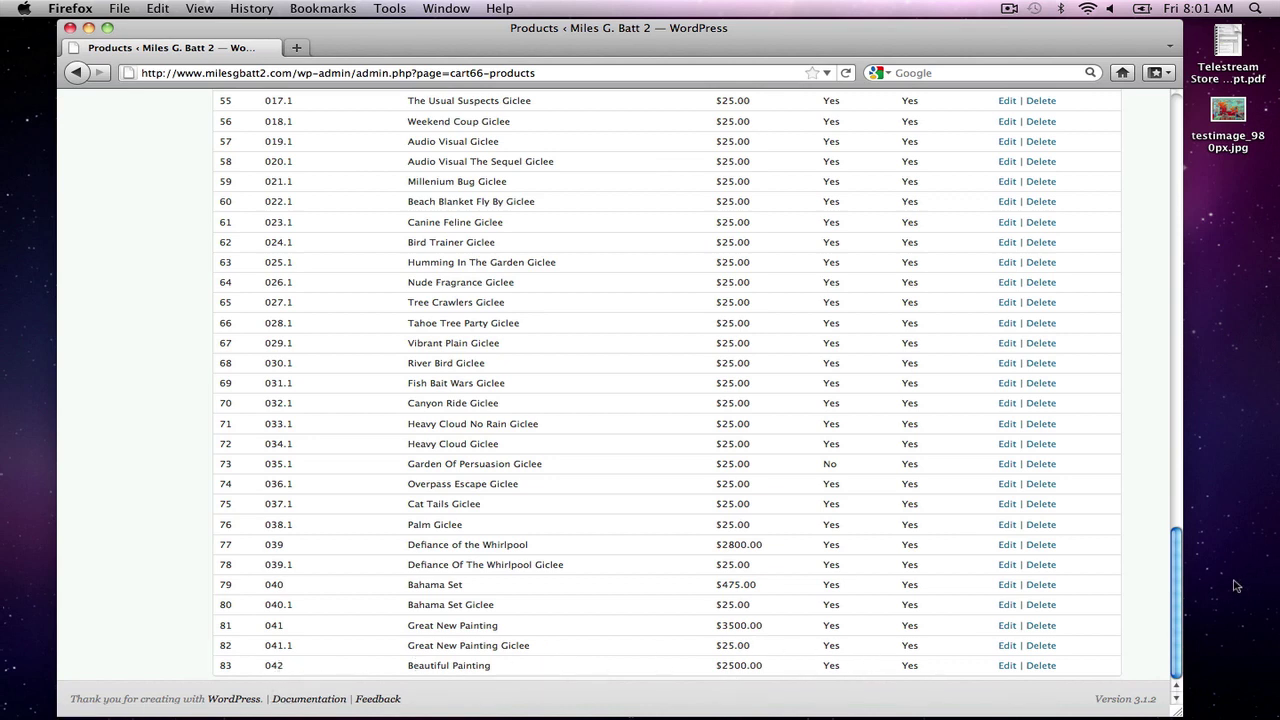
{"action": "left_click_drag", "start_coordinate": [1180, 611], "coordinate": [1129, 150]}
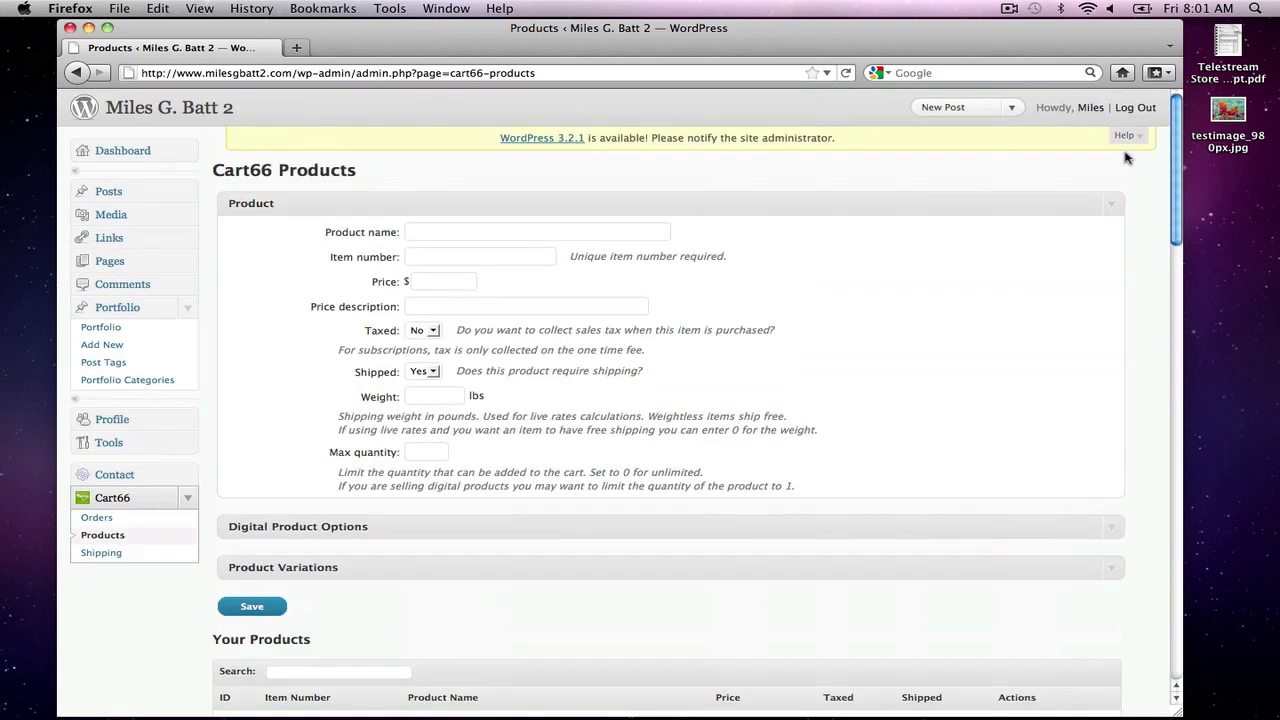
Step: Fill in 'Beautiful Painting Giclee' as item 042.1, priced 25.00 and taxed
{"action": "left_click", "coordinate": [446, 231]}
{"action": "type", "text": "Bea"}
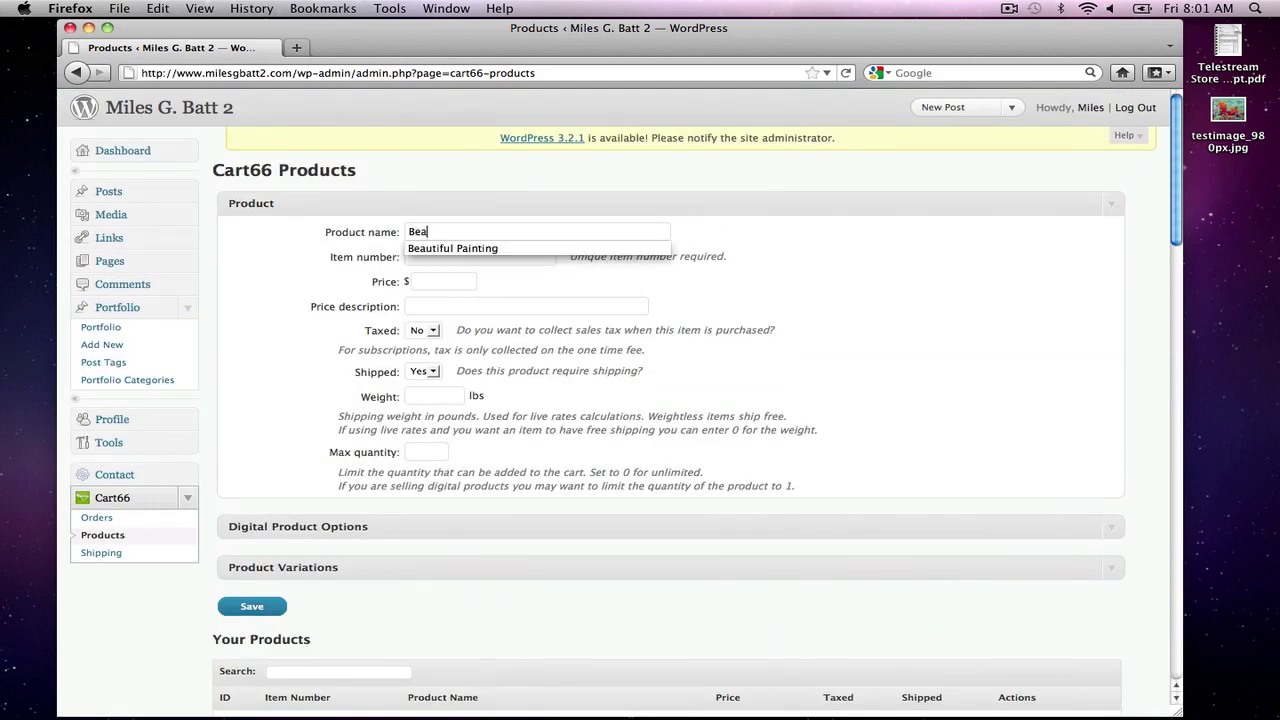
{"action": "type", "text": "utiful Giclee"}
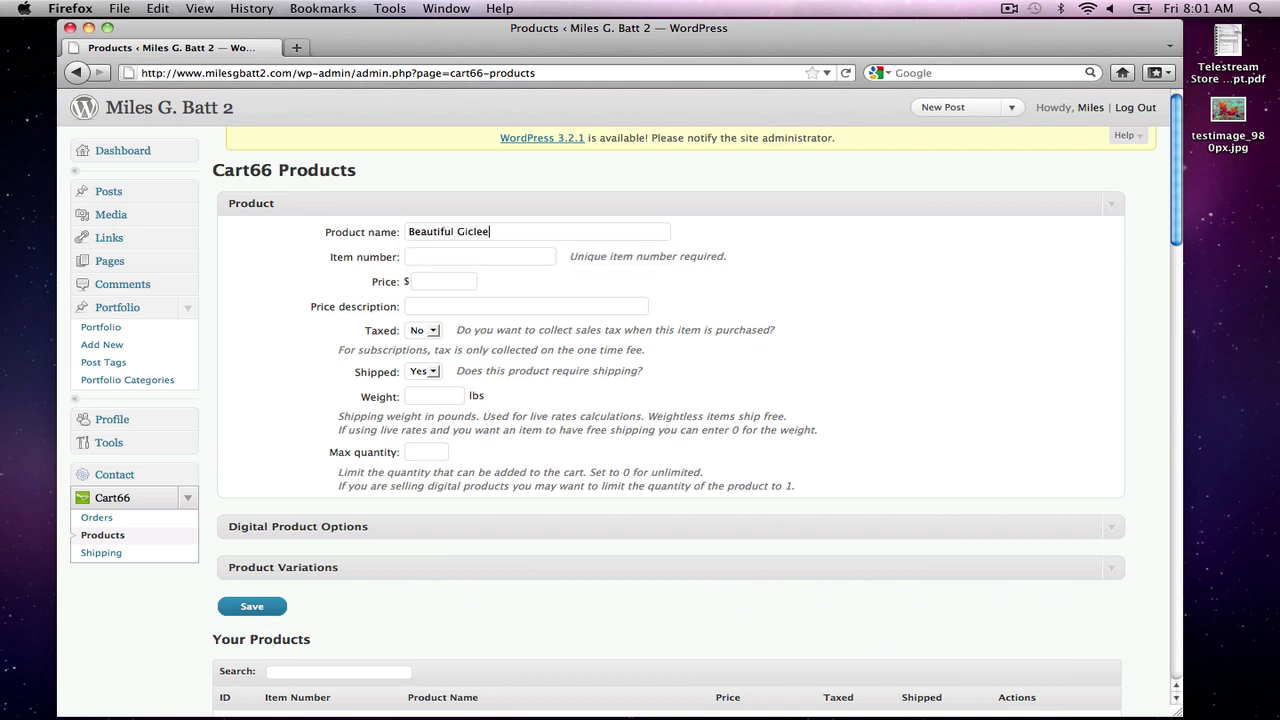
{"action": "key", "text": "BackSpace"}
{"action": "key", "text": "BackSpace"}
{"action": "key", "text": "BackSpace"}
{"action": "key", "text": "BackSpace"}
{"action": "key", "text": "BackSpace"}
{"action": "key", "text": "BackSpace"}
{"action": "type", "text": "Paint"}
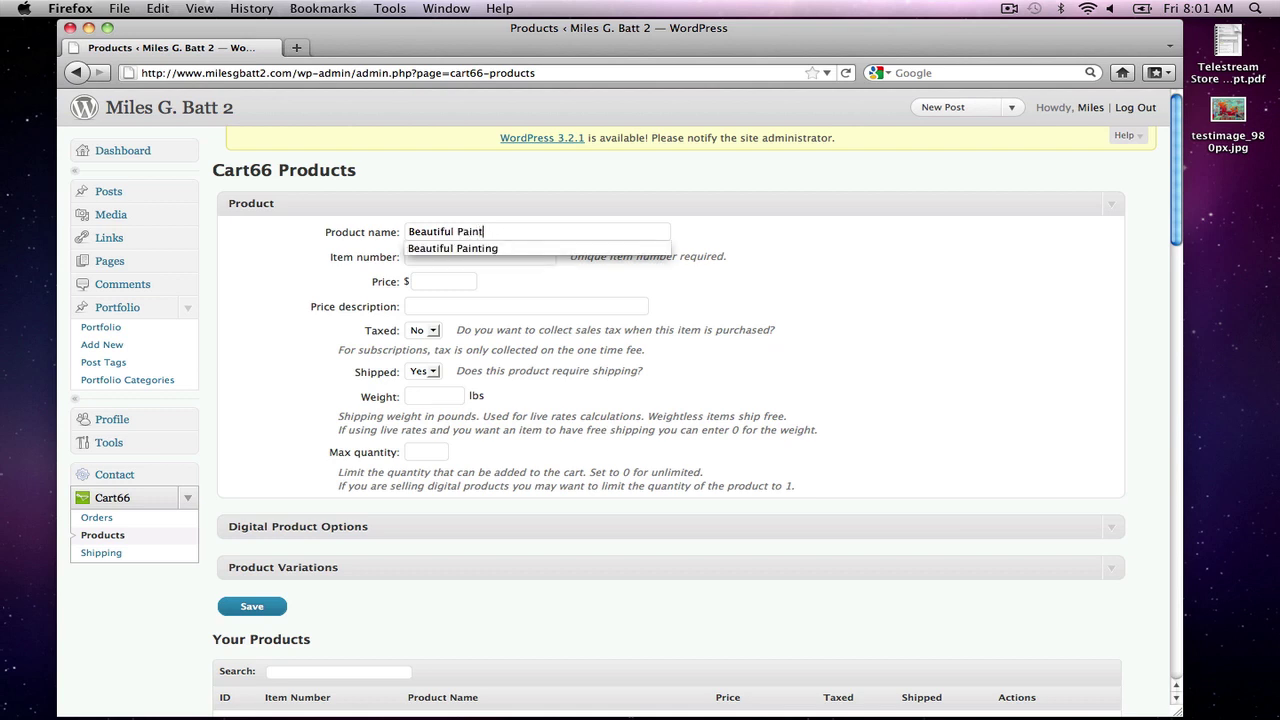
{"action": "type", "text": "ing Gic"}
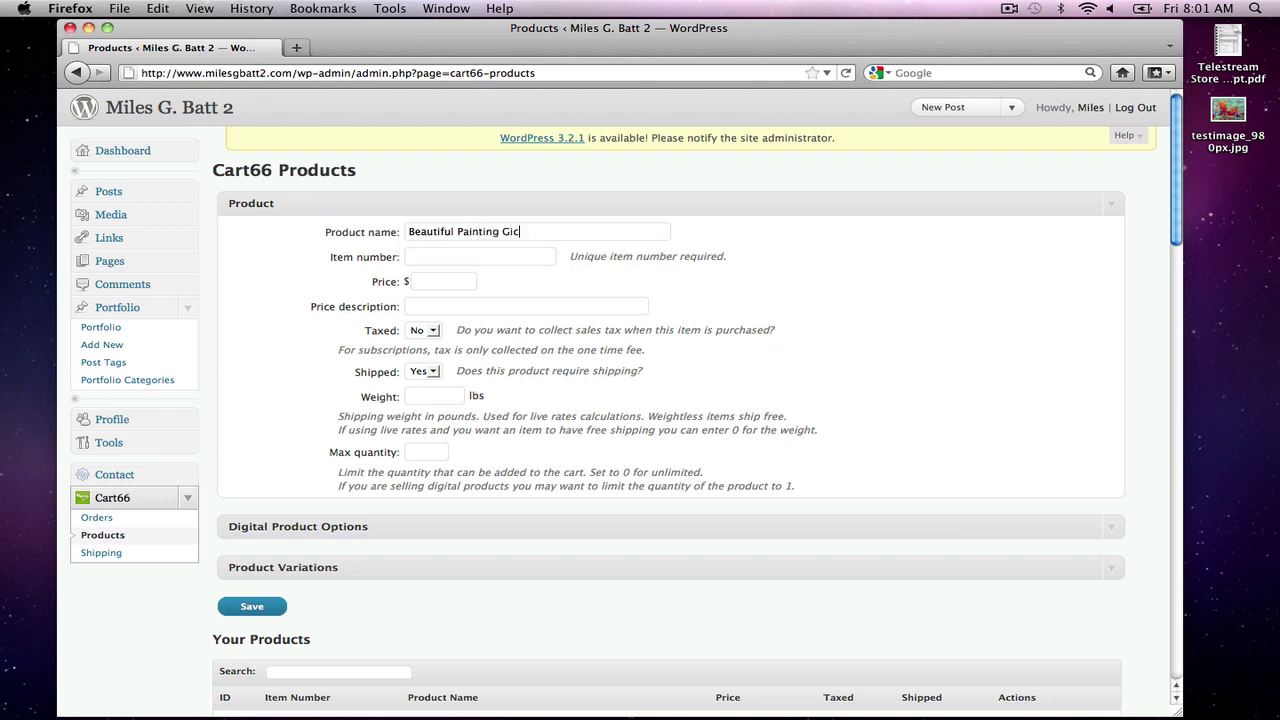
{"action": "type", "text": "lee"}
{"action": "left_click", "coordinate": [425, 259]}
{"action": "type", "text": "04"}
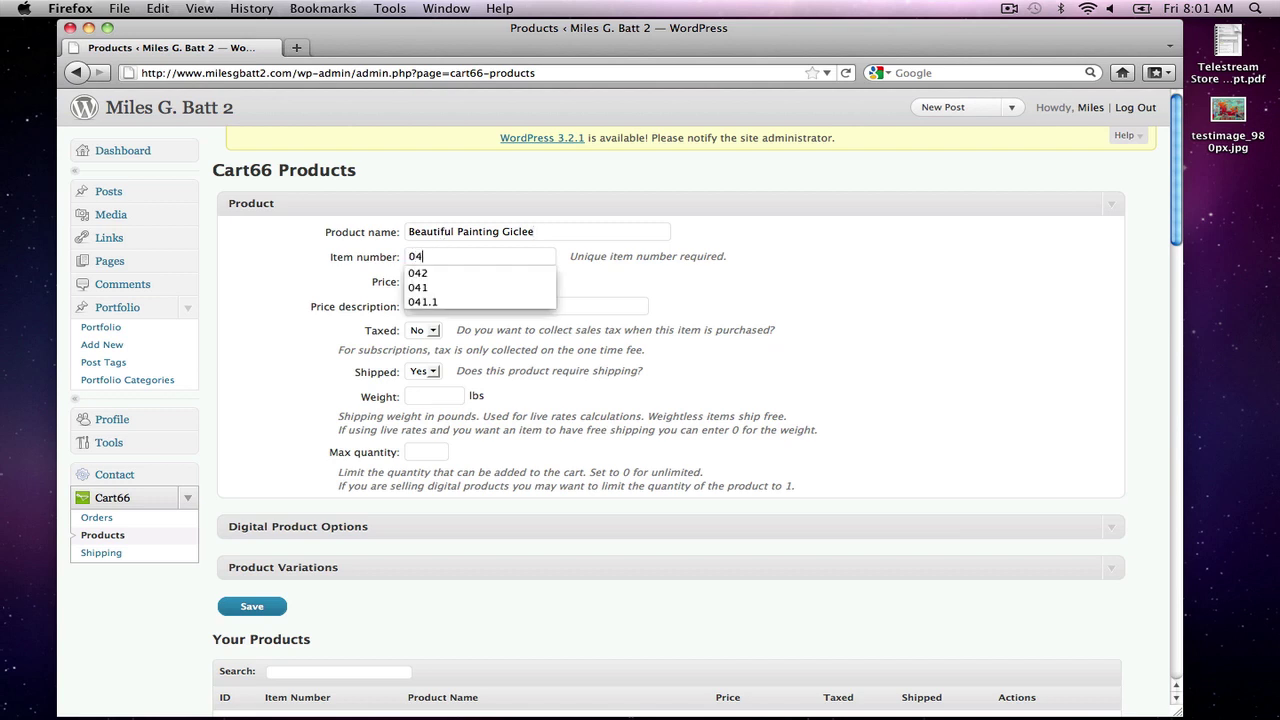
{"action": "type", "text": "2.1"}
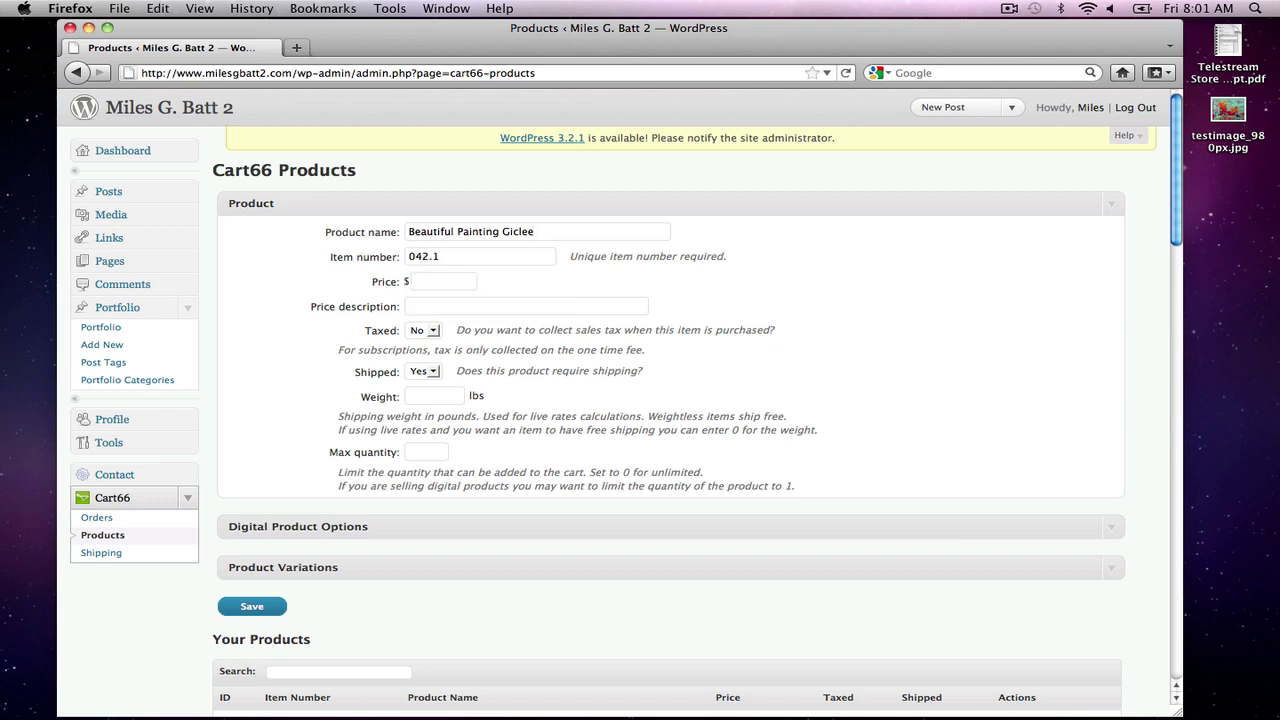
{"action": "left_click", "coordinate": [425, 283]}
{"action": "type", "text": "25"}
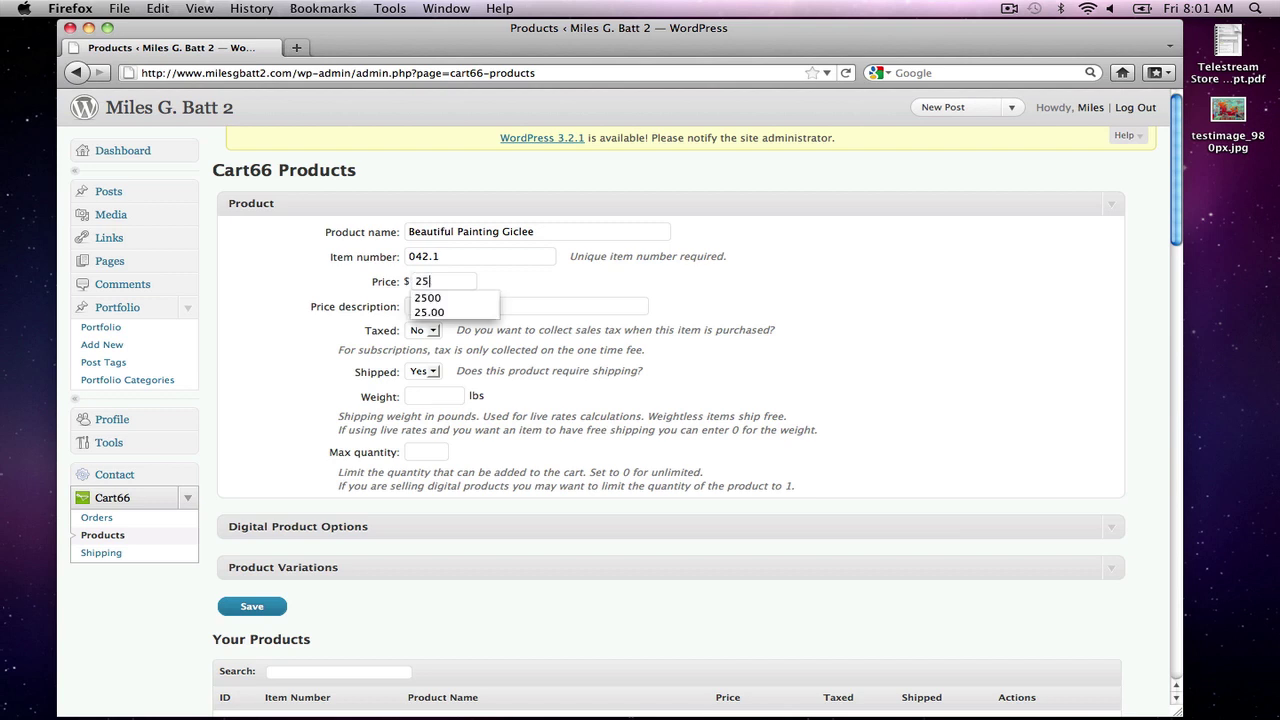
{"action": "left_click", "coordinate": [423, 313]}
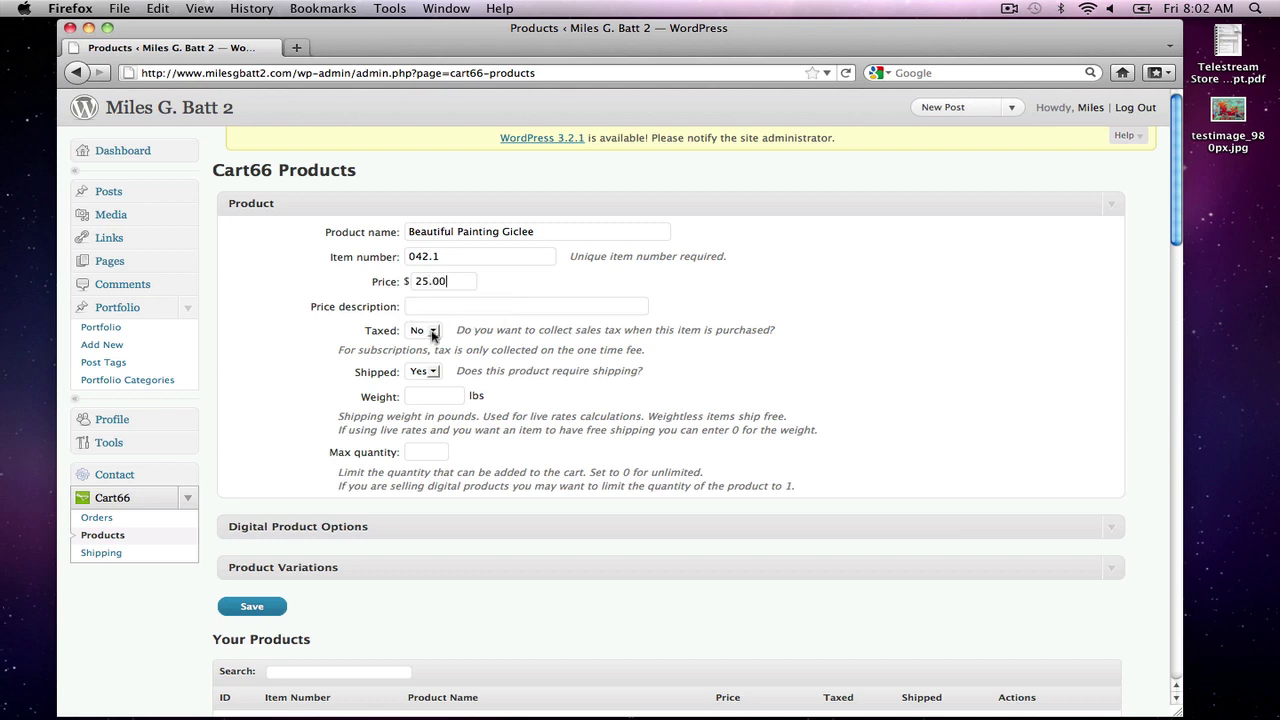
{"action": "left_click", "coordinate": [432, 332]}
{"action": "left_click", "coordinate": [416, 347]}
Step: Expand the Product Variations section to show the Option Group fields
{"action": "left_click_drag", "start_coordinate": [1177, 196], "coordinate": [1181, 260]}
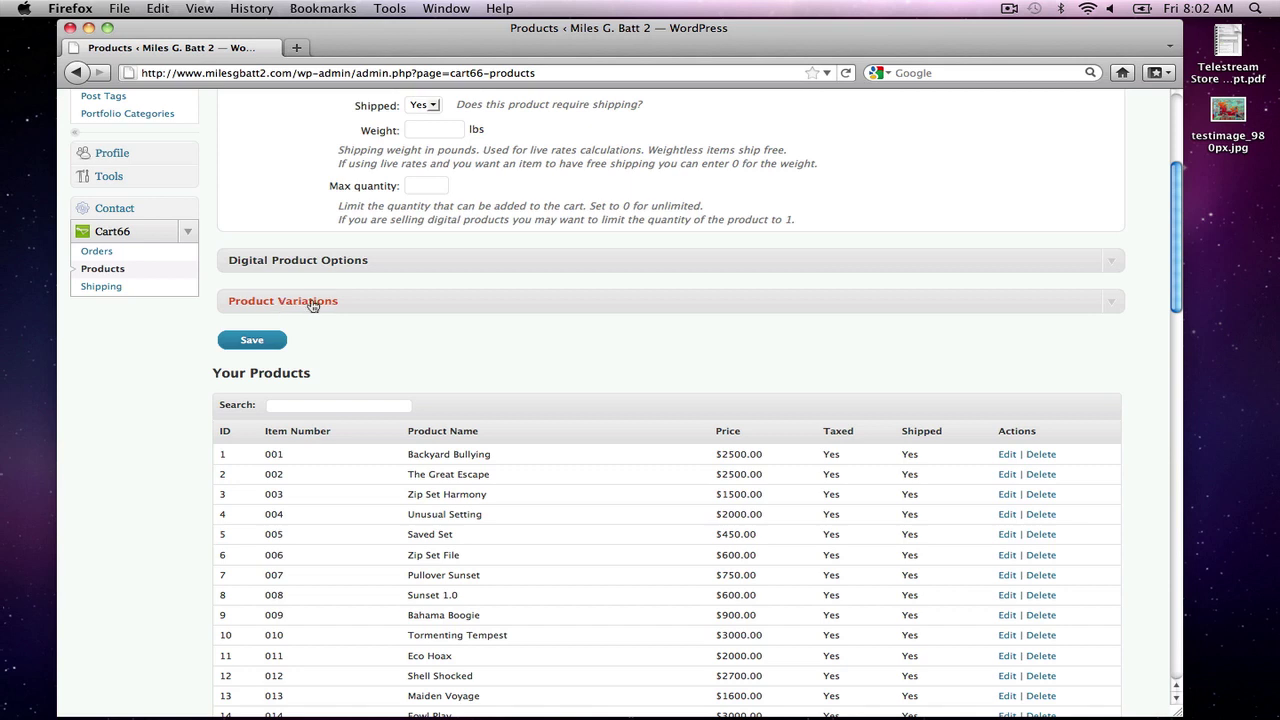
{"action": "left_click", "coordinate": [313, 305]}
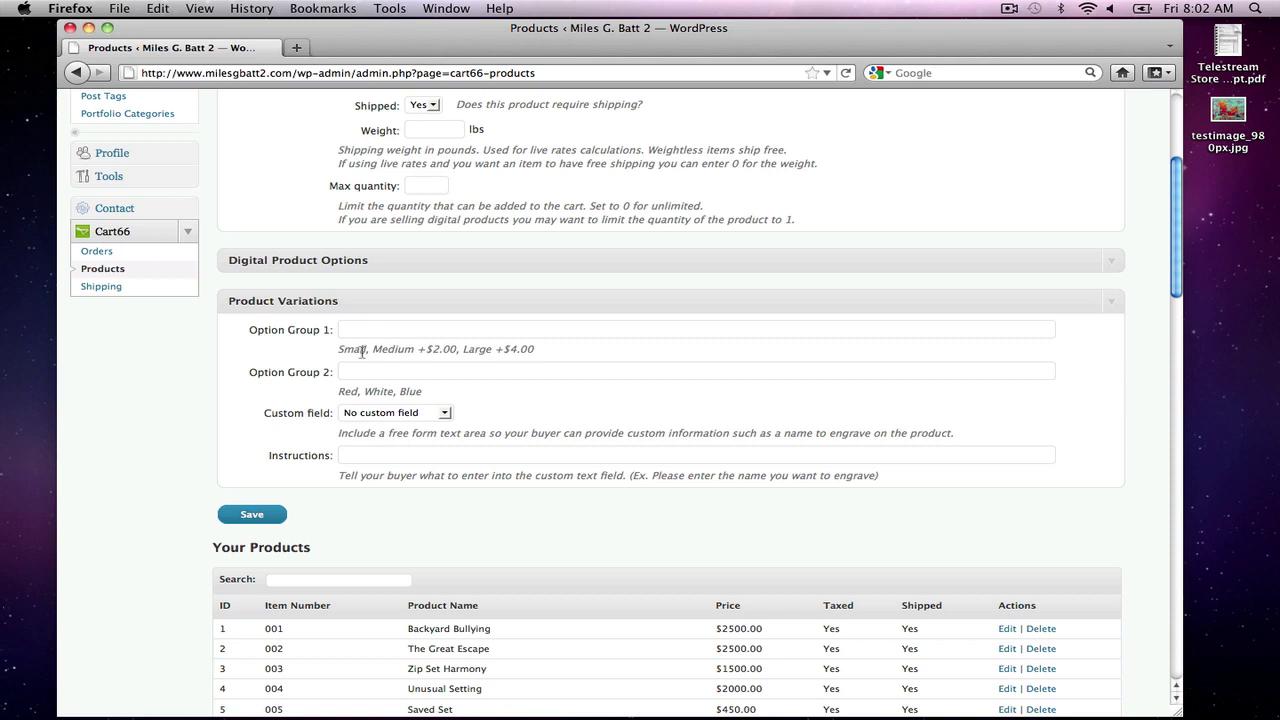
{"action": "mouse_move", "coordinate": [118, 700]}
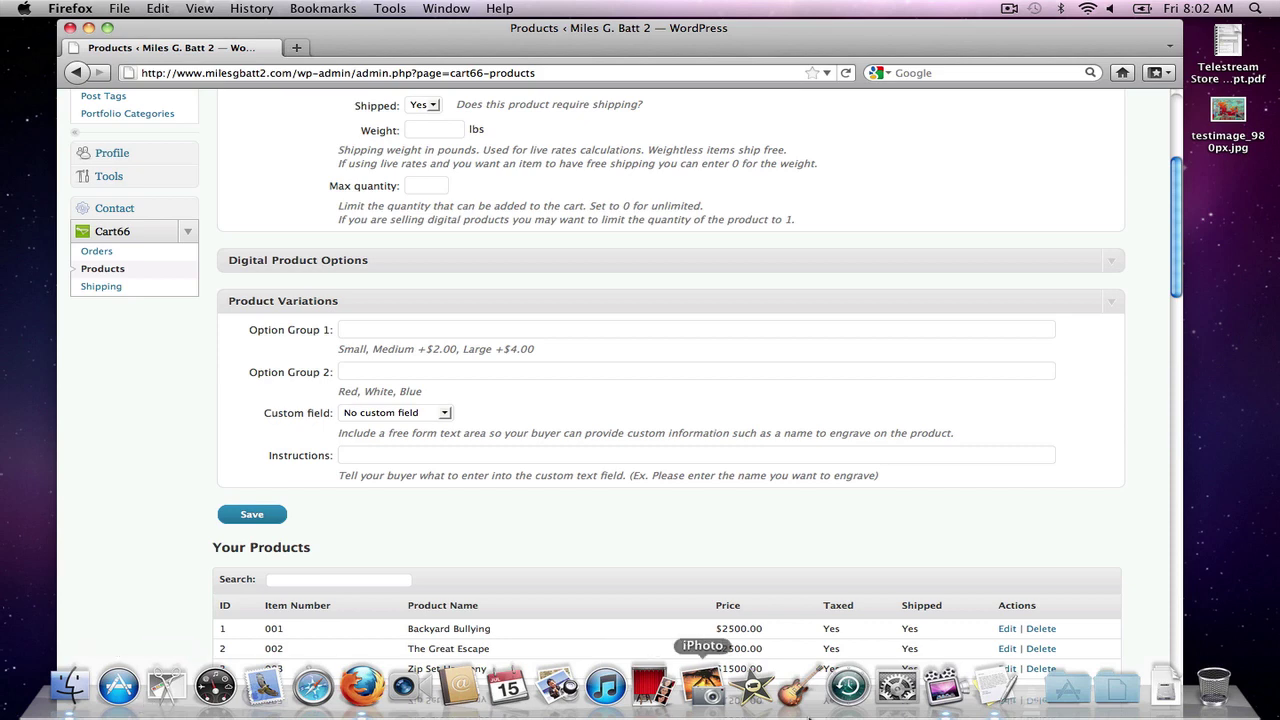
Step: Copy '8.5 x 11, 13 x 19 +$10.00, 17 x 22 +$20' from TextEdit into the clipboard, then return to Option Group 1
{"action": "left_click", "coordinate": [995, 688]}
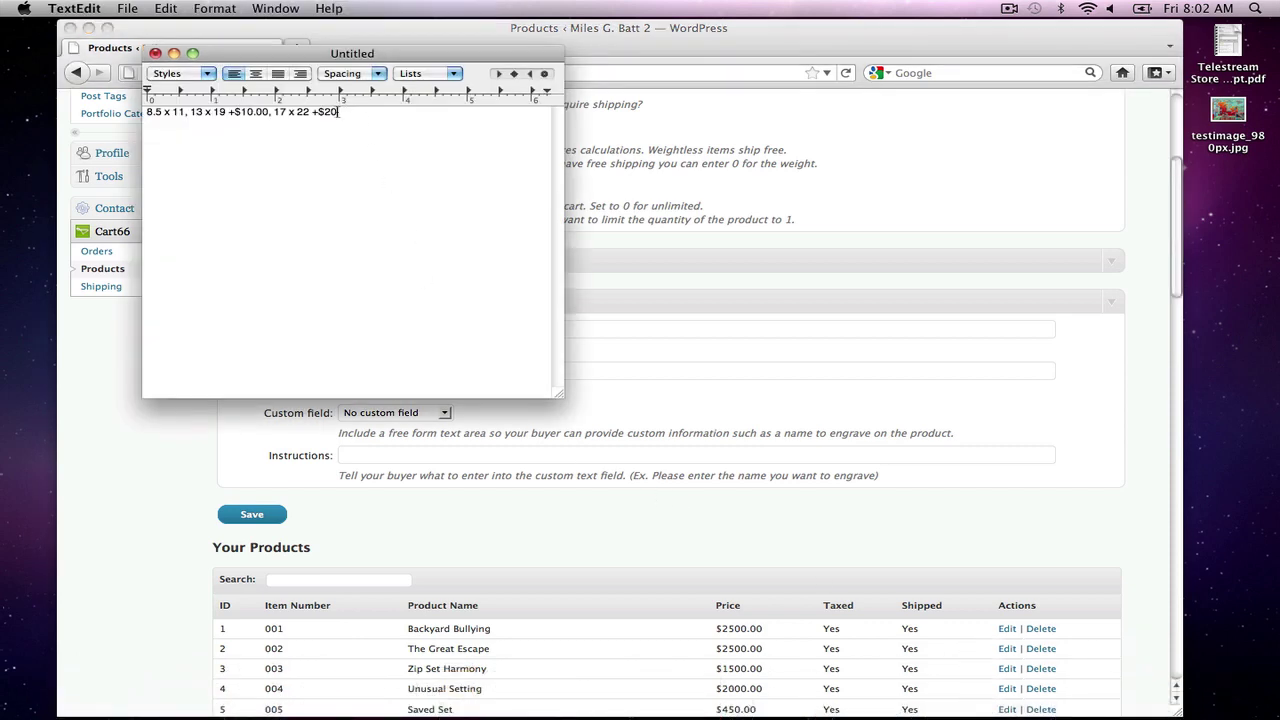
{"action": "left_click_drag", "start_coordinate": [339, 112], "coordinate": [145, 112]}
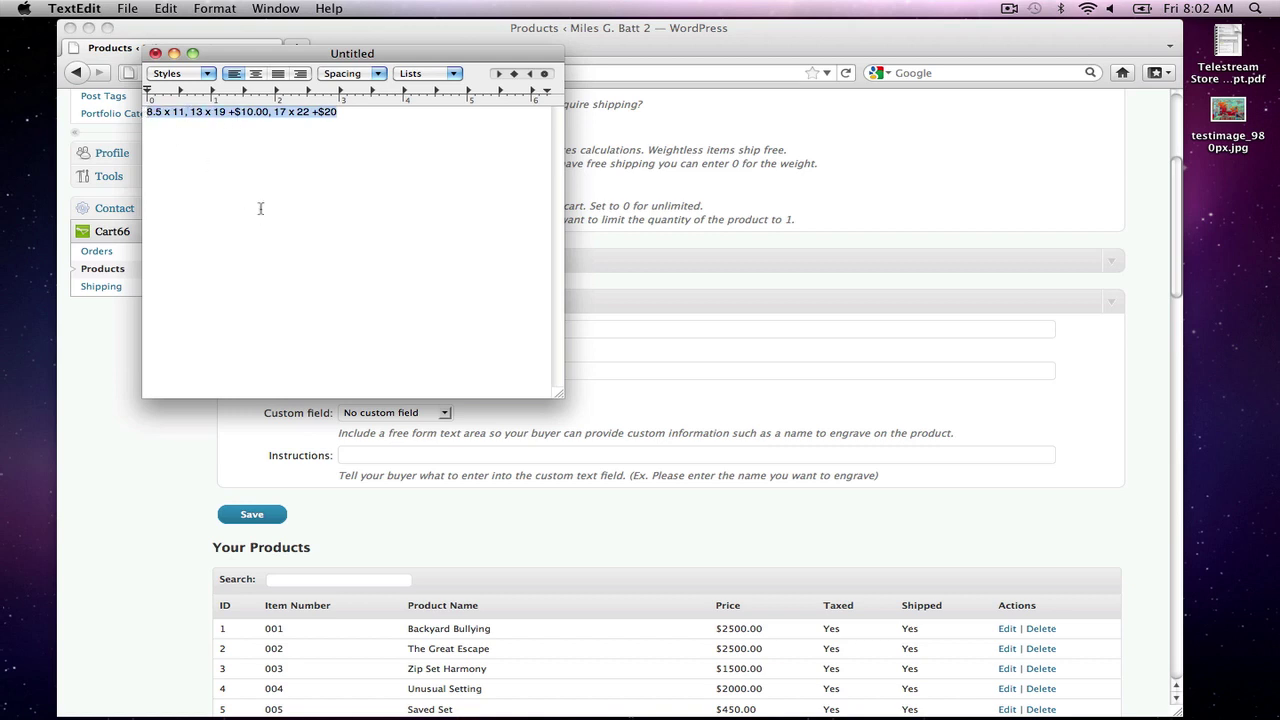
{"action": "key", "text": "super+c"}
{"action": "left_click", "coordinate": [632, 417]}
{"action": "left_click", "coordinate": [376, 330]}
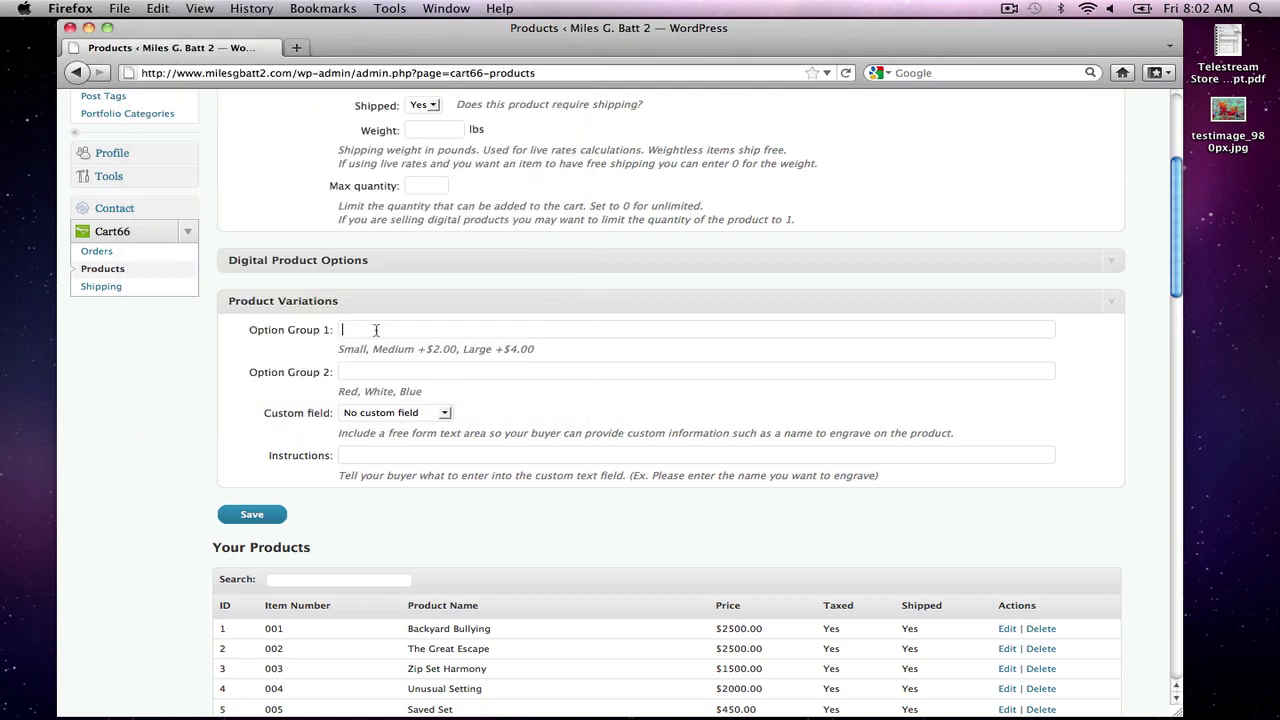
Step: Paste the three sizes into Option Group 1 and save the Giclee product
{"action": "key", "text": "super+v"}
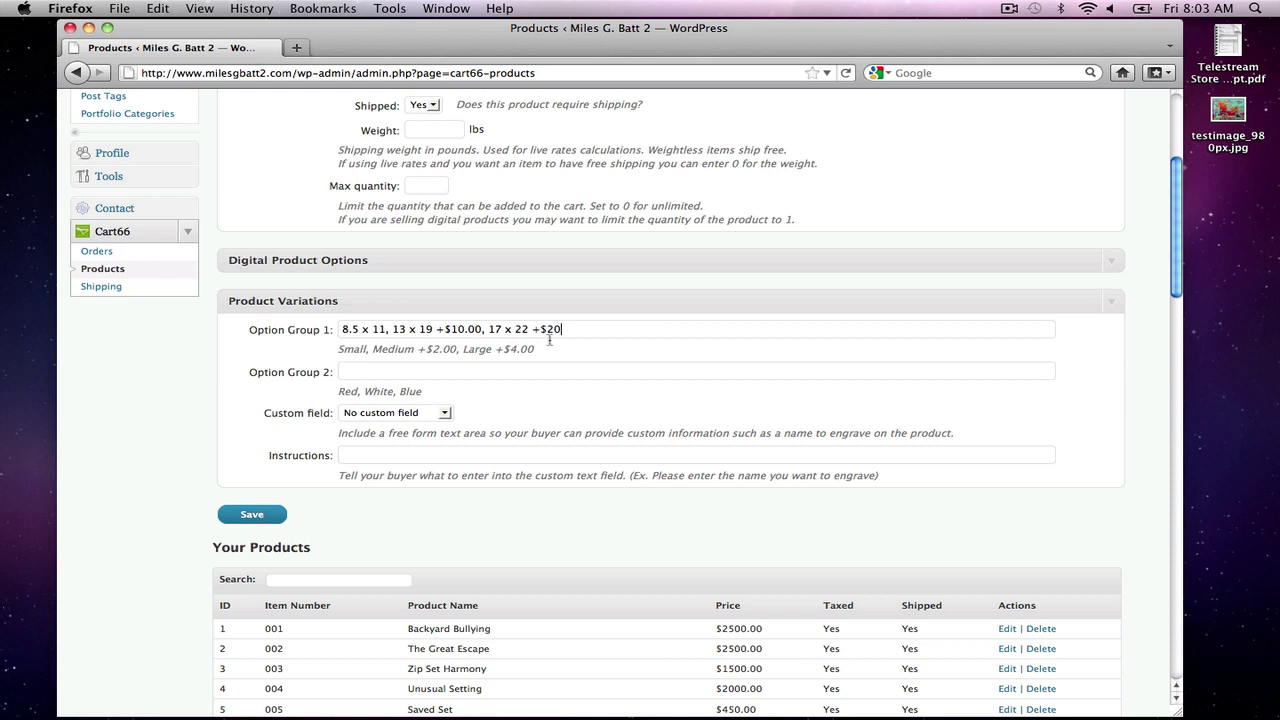
{"action": "left_click", "coordinate": [276, 516]}
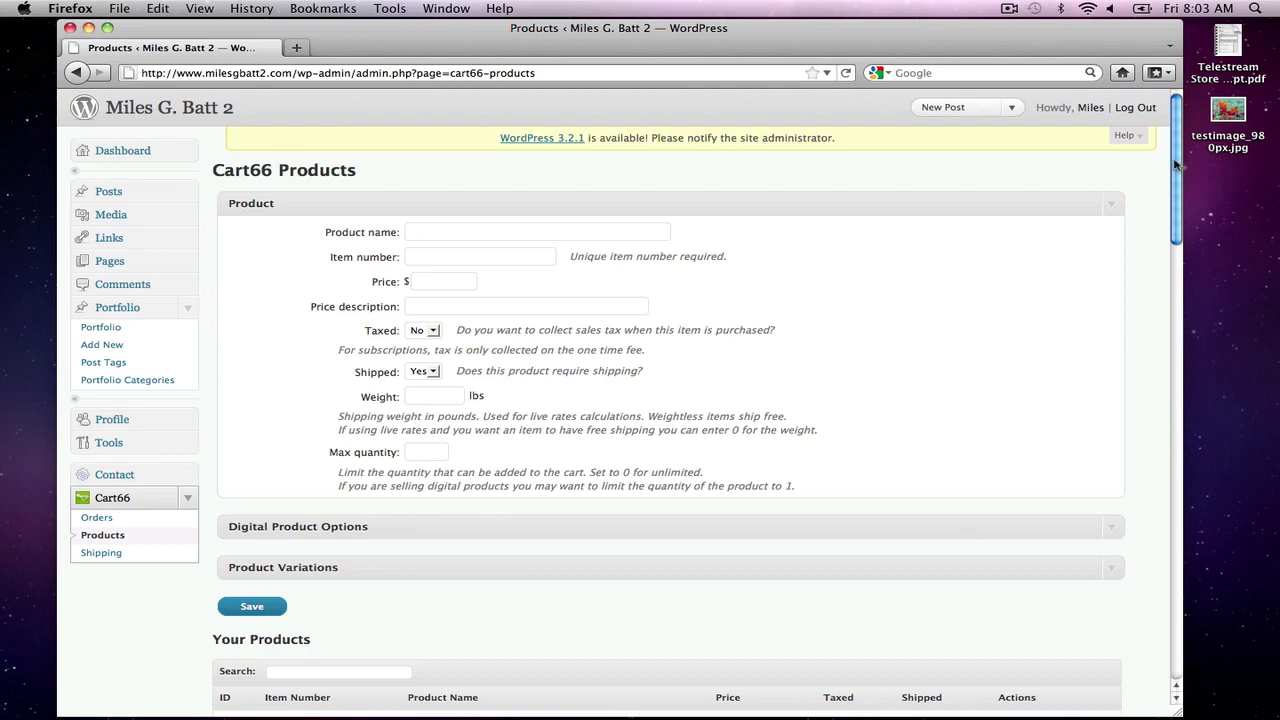
{"action": "left_click_drag", "start_coordinate": [1177, 166], "coordinate": [1240, 630]}
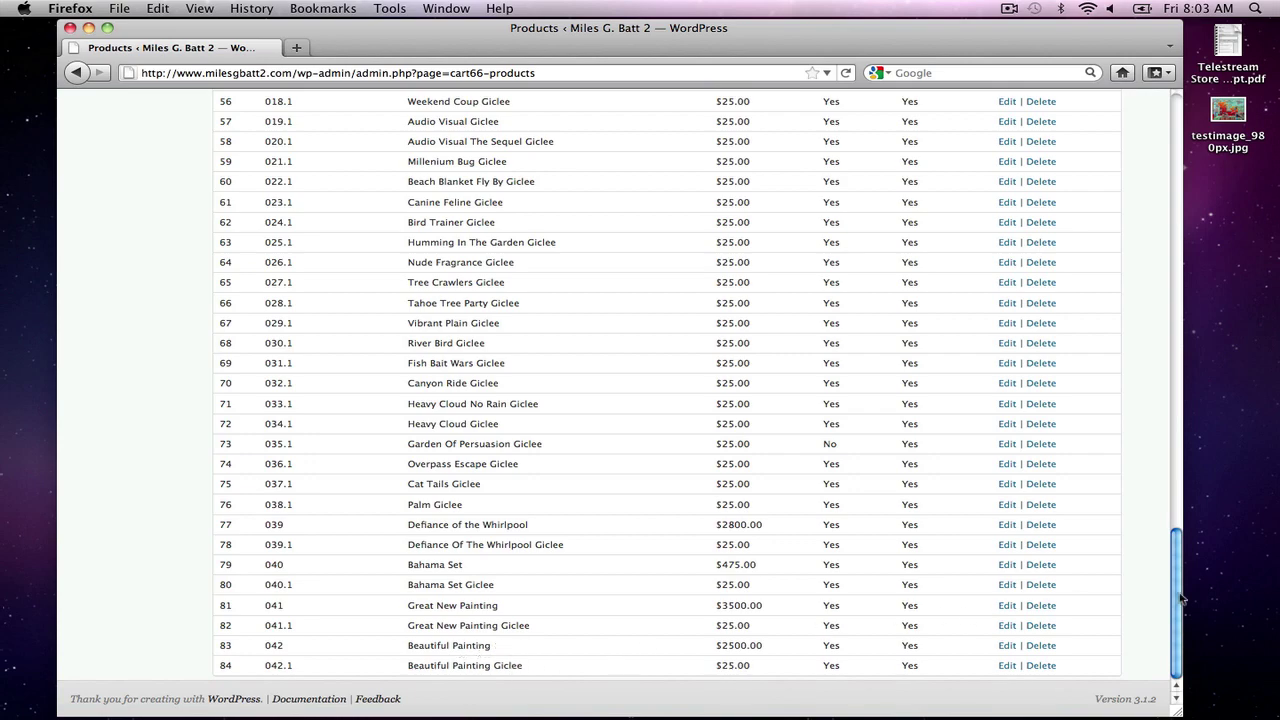
{"action": "left_click_drag", "start_coordinate": [1178, 598], "coordinate": [1155, 318]}
{"action": "scroll", "coordinate": [1155, 318], "scroll_direction": "up", "scroll_amount": 10}
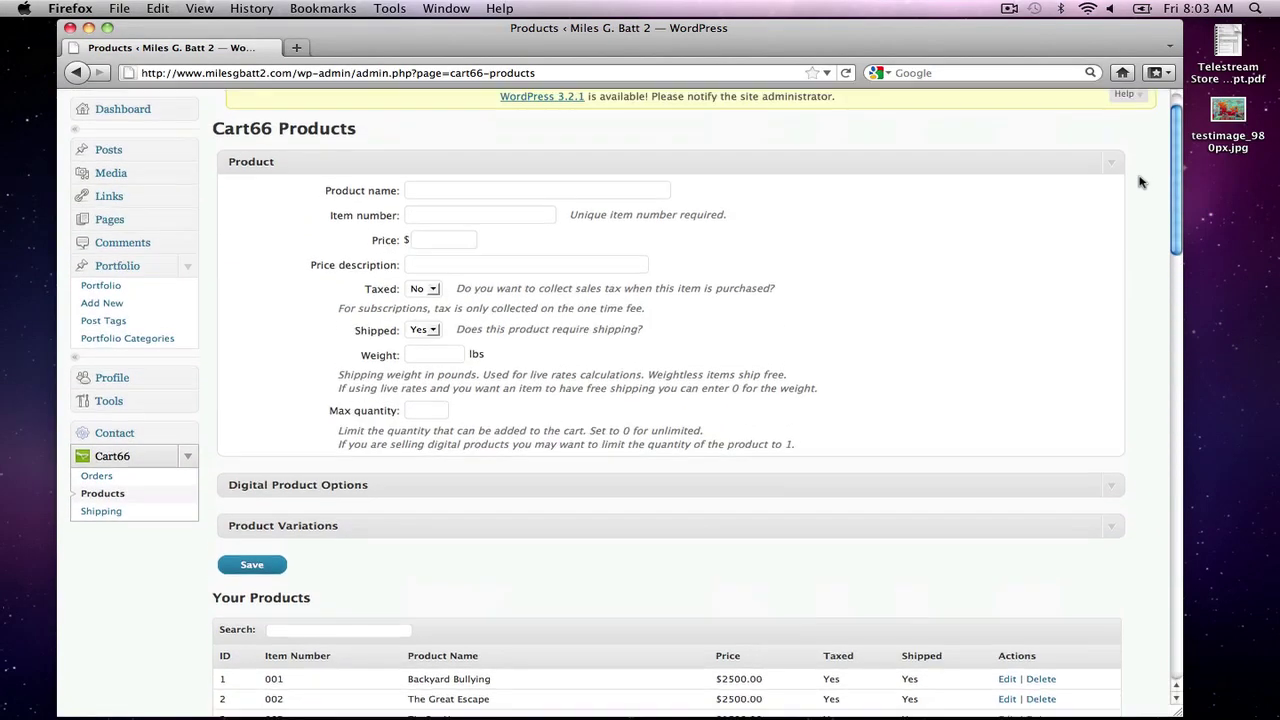
{"action": "scroll", "coordinate": [658, 323], "scroll_direction": "down", "scroll_amount": 5}
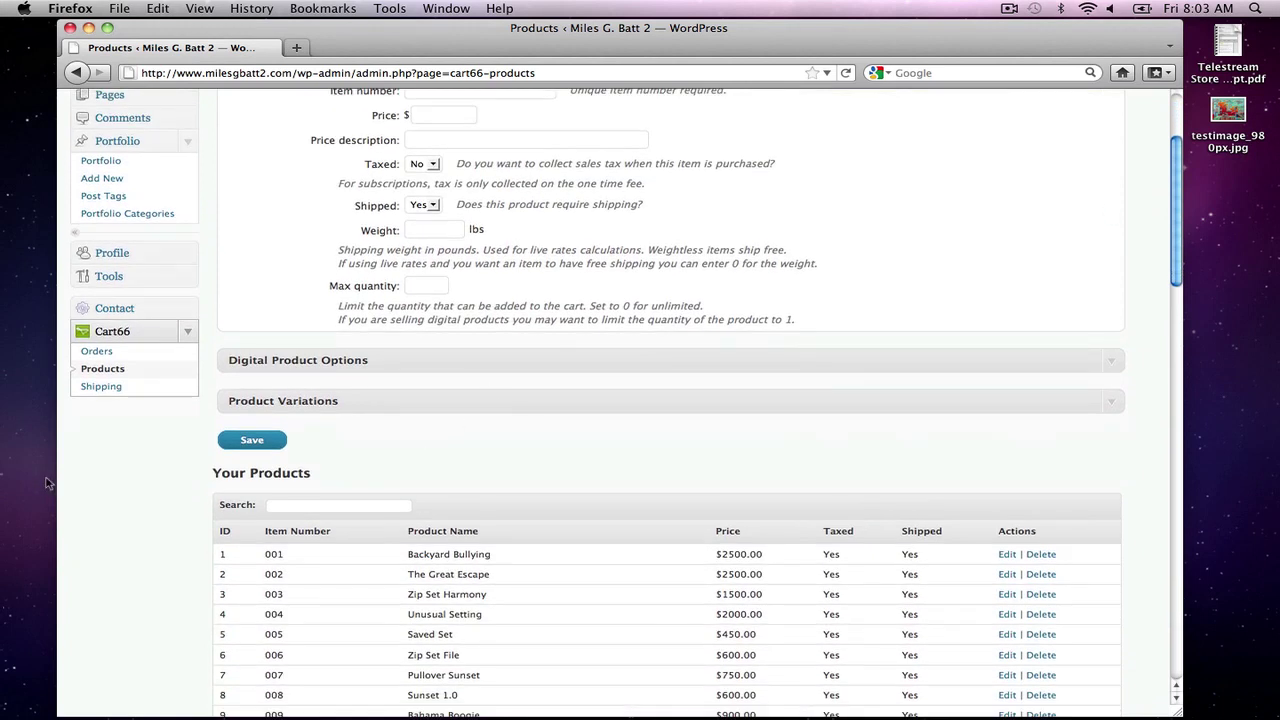
{"action": "left_click", "coordinate": [105, 391]}
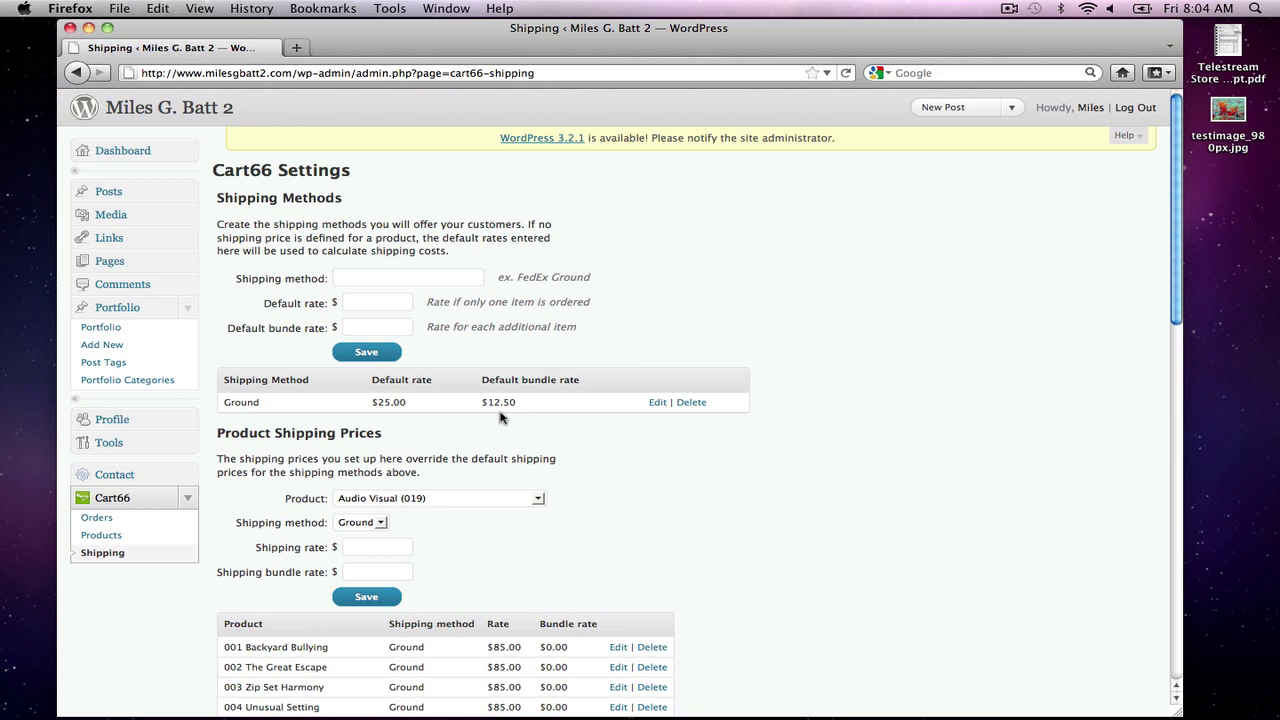
Step: Give Beautiful Painting (042) a Ground shipping rate of 125 and save it
{"action": "left_click", "coordinate": [538, 499]}
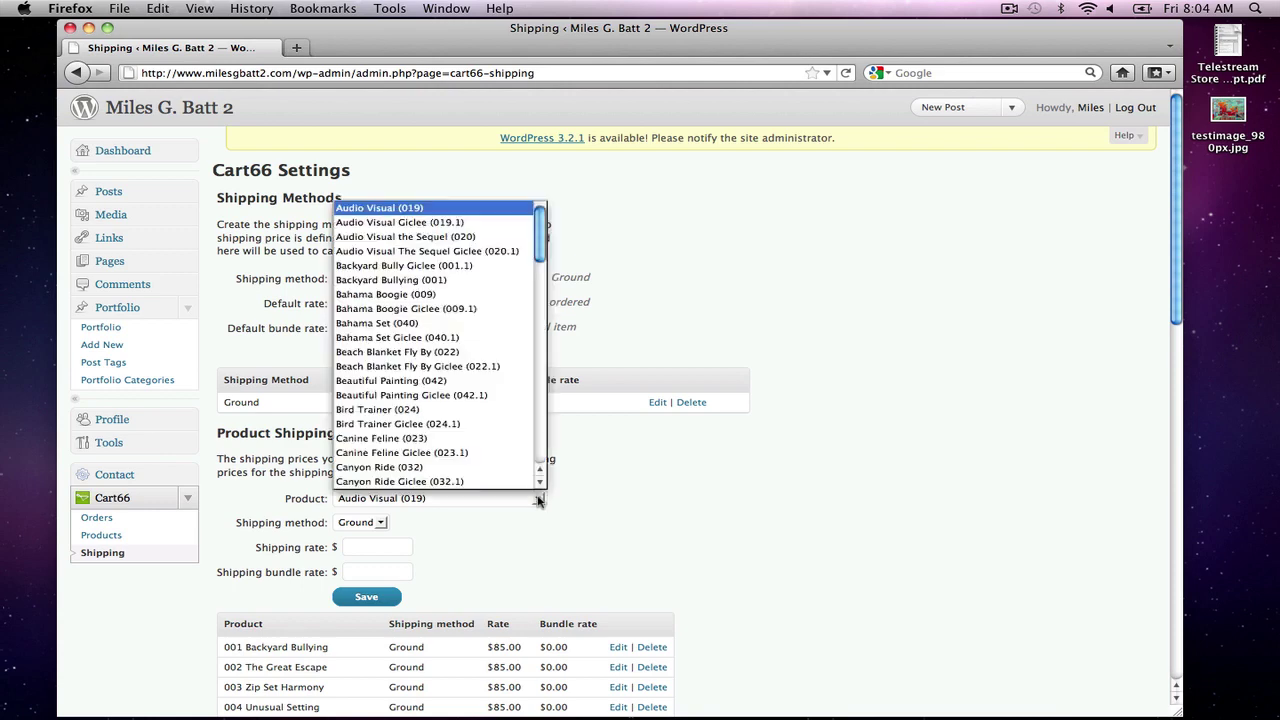
{"action": "left_click", "coordinate": [577, 418]}
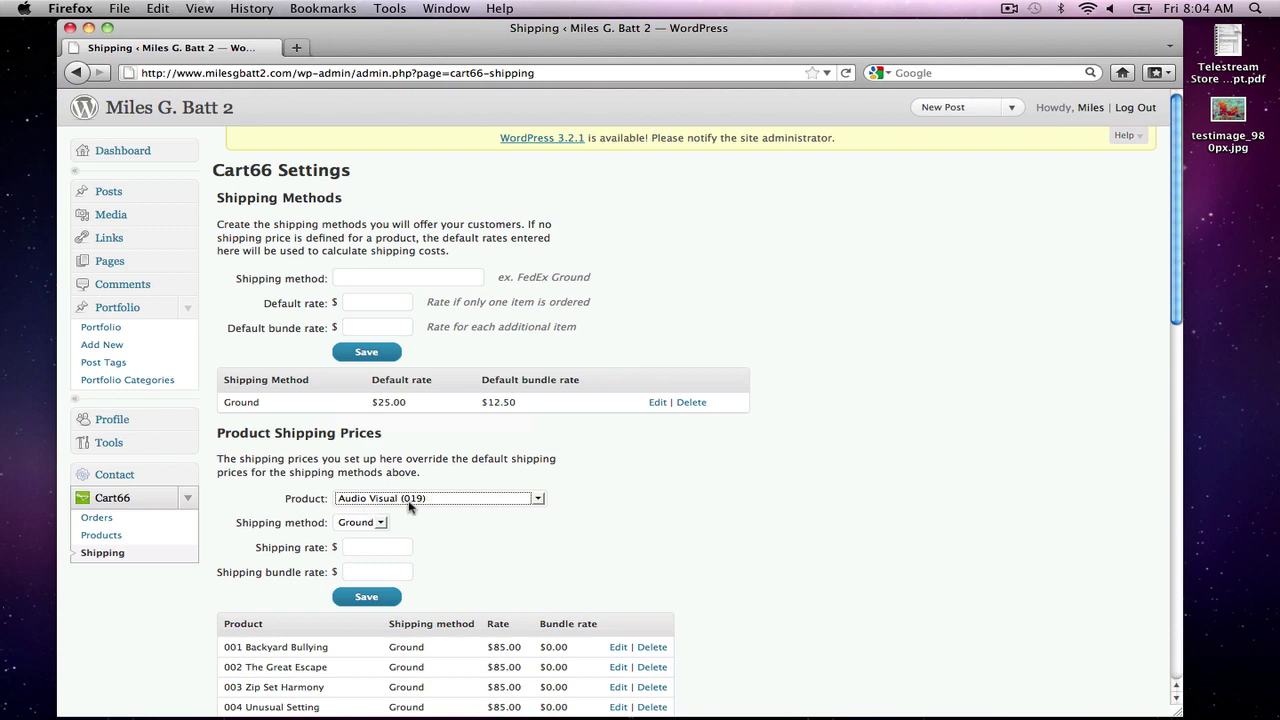
{"action": "left_click", "coordinate": [538, 498]}
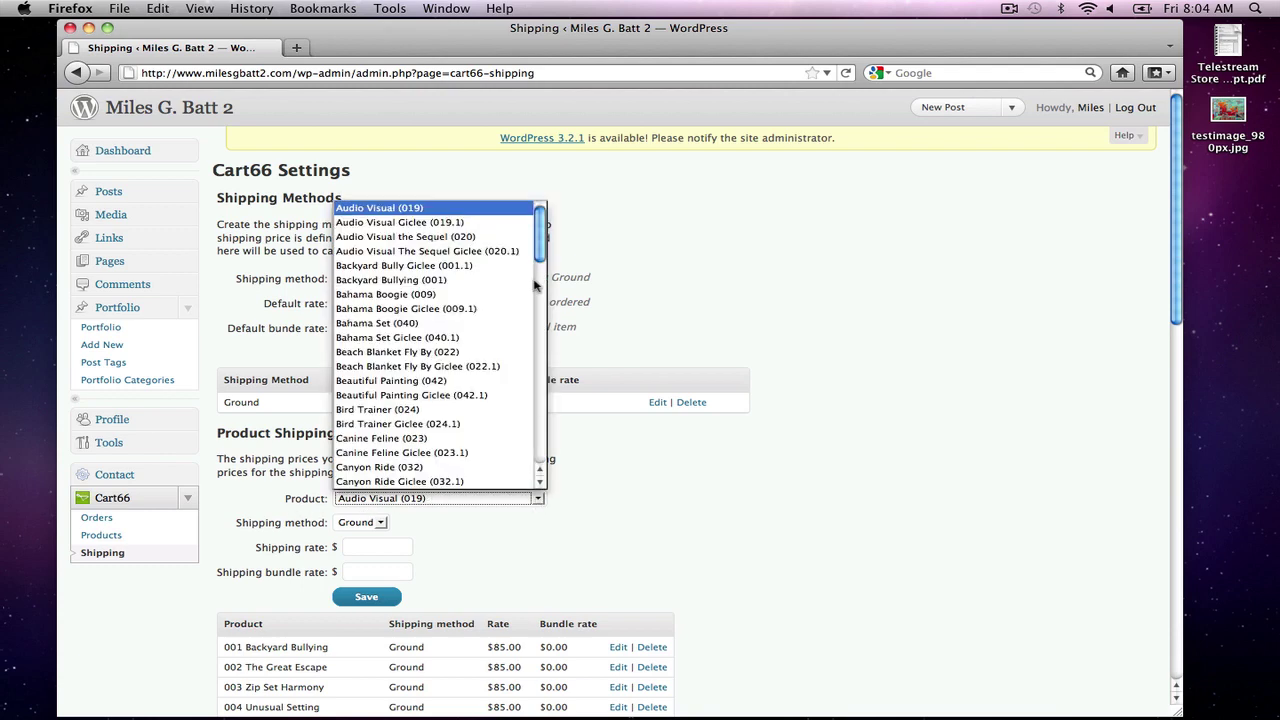
{"action": "left_click_drag", "start_coordinate": [539, 248], "coordinate": [510, 234]}
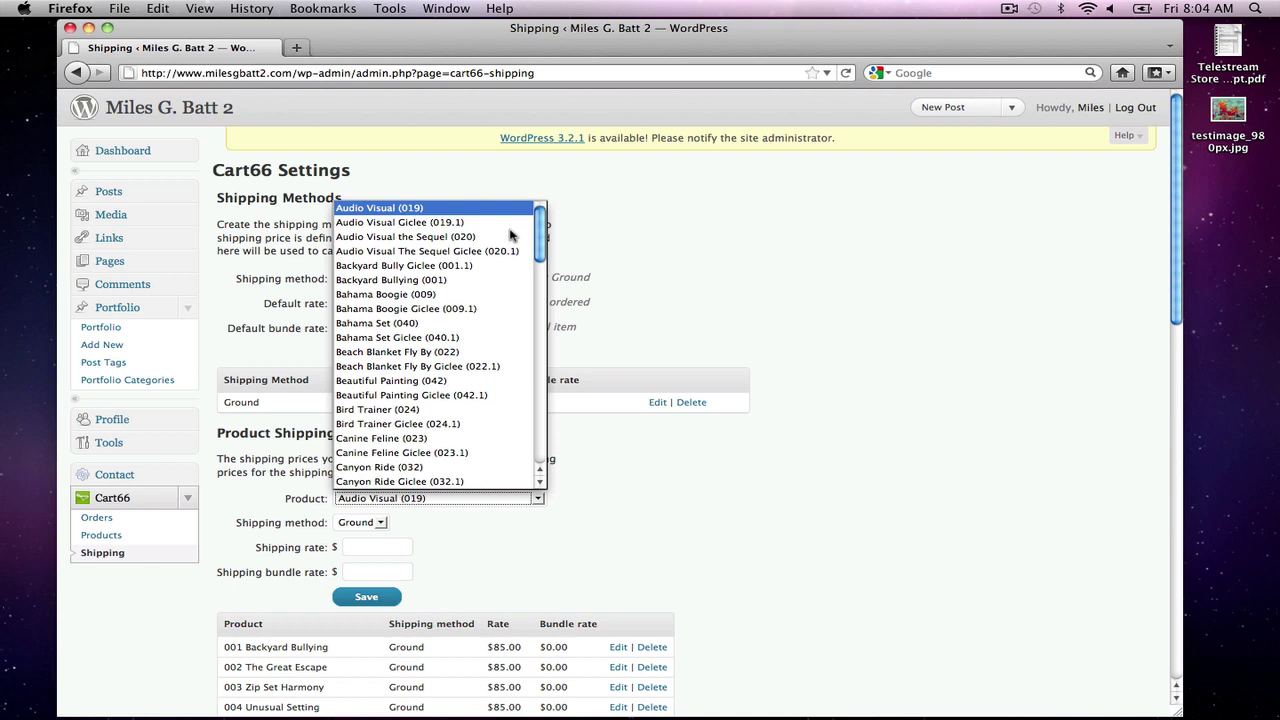
{"action": "left_click", "coordinate": [440, 386]}
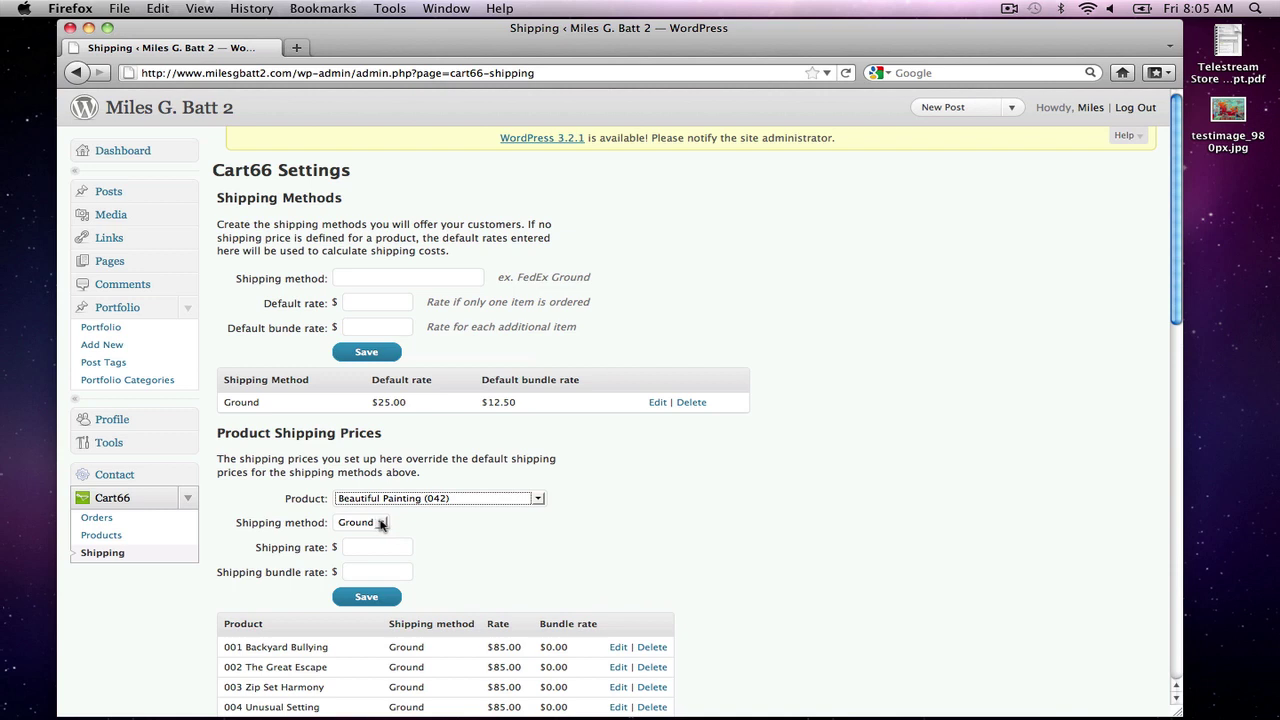
{"action": "left_click", "coordinate": [364, 549]}
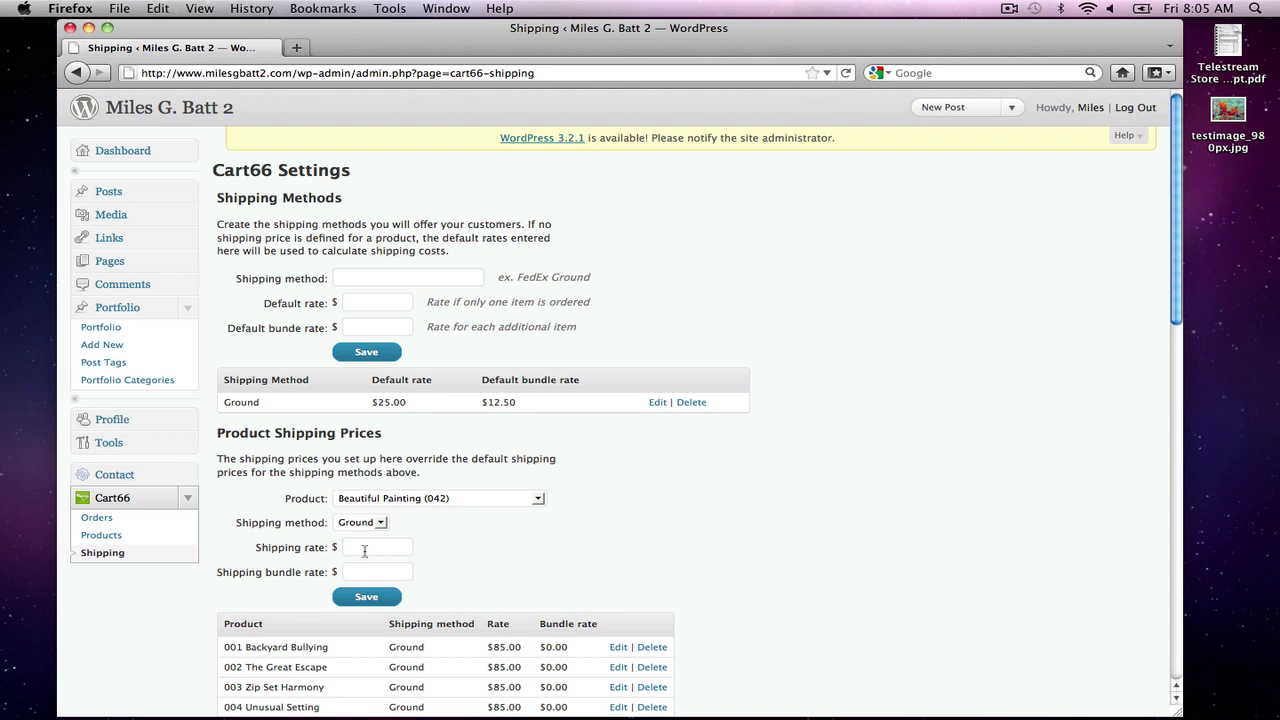
{"action": "left_click", "coordinate": [364, 547]}
{"action": "type", "text": "125"}
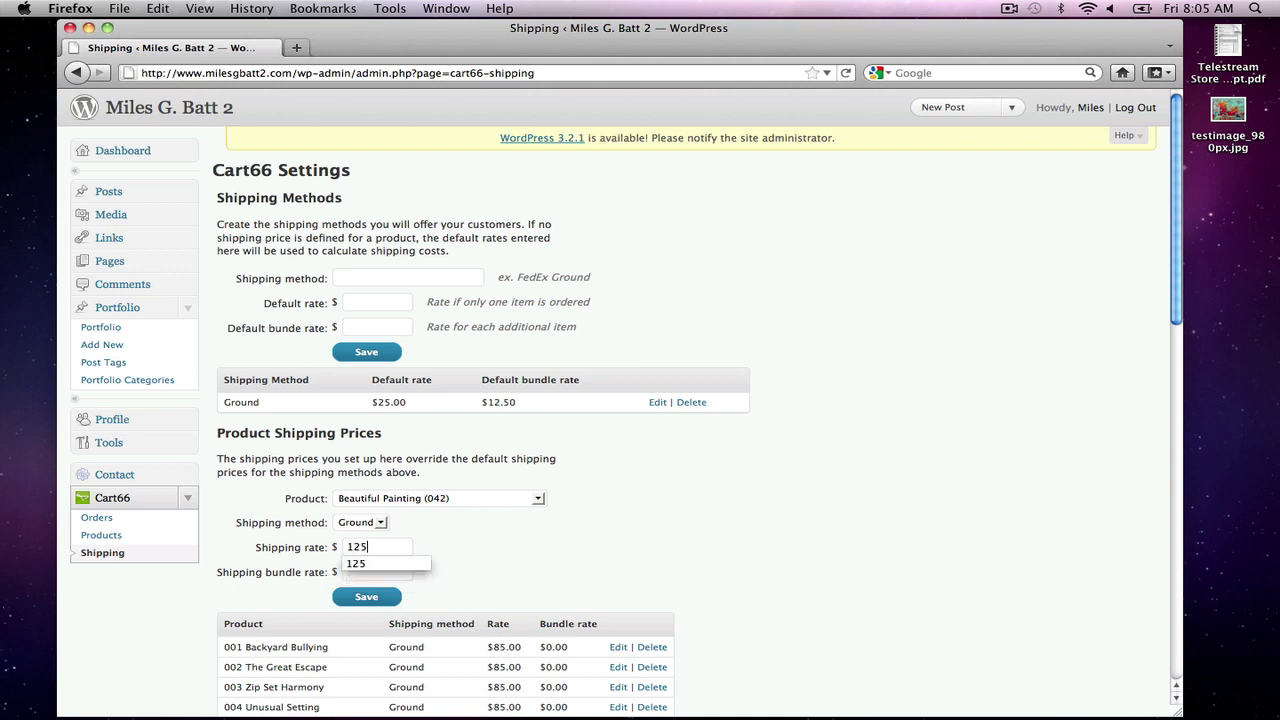
{"action": "left_click", "coordinate": [378, 566]}
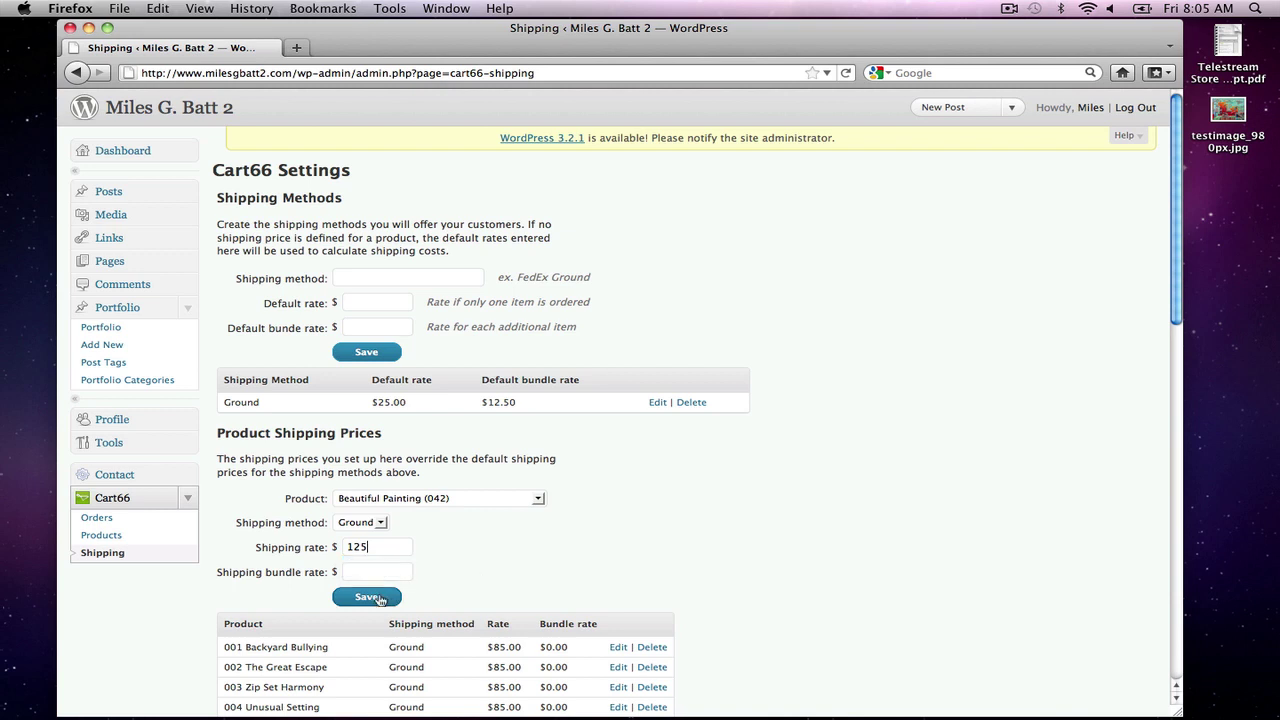
{"action": "left_click", "coordinate": [378, 597]}
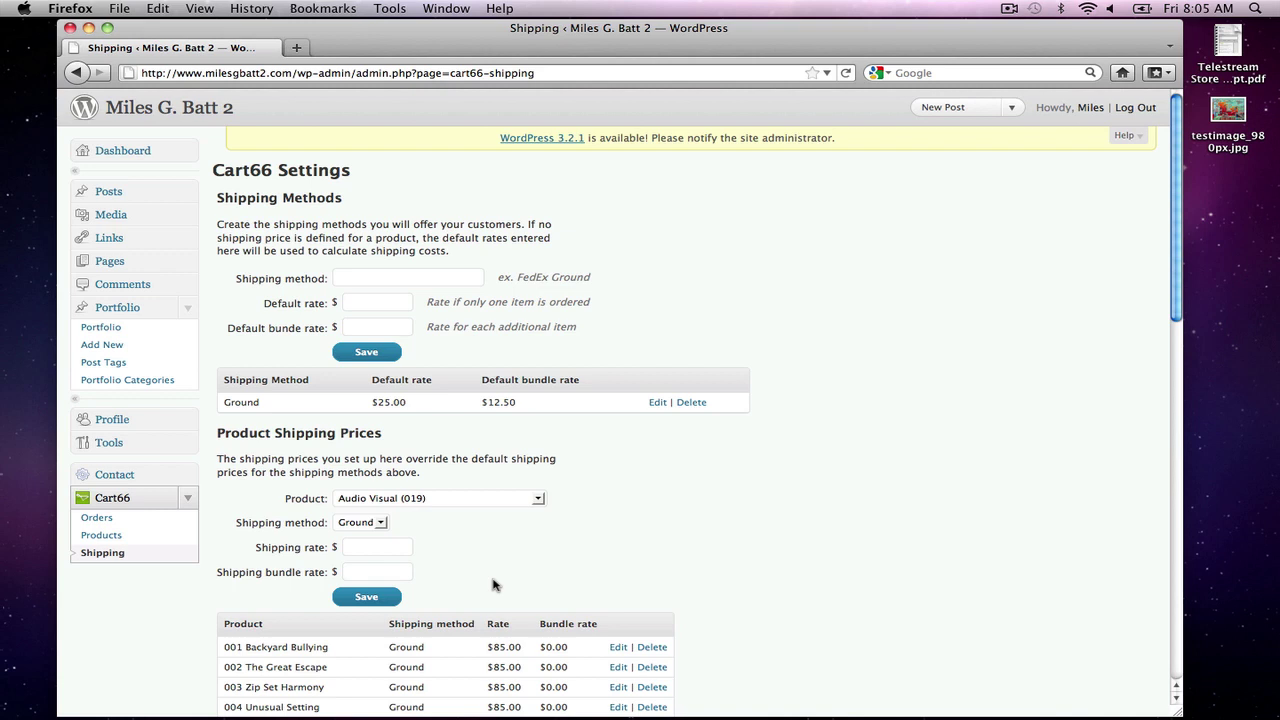
Step: Open the receipt of the new $572.50 order (two items, Ground shipping) from Cart66 Orders
{"action": "left_click", "coordinate": [106, 521]}
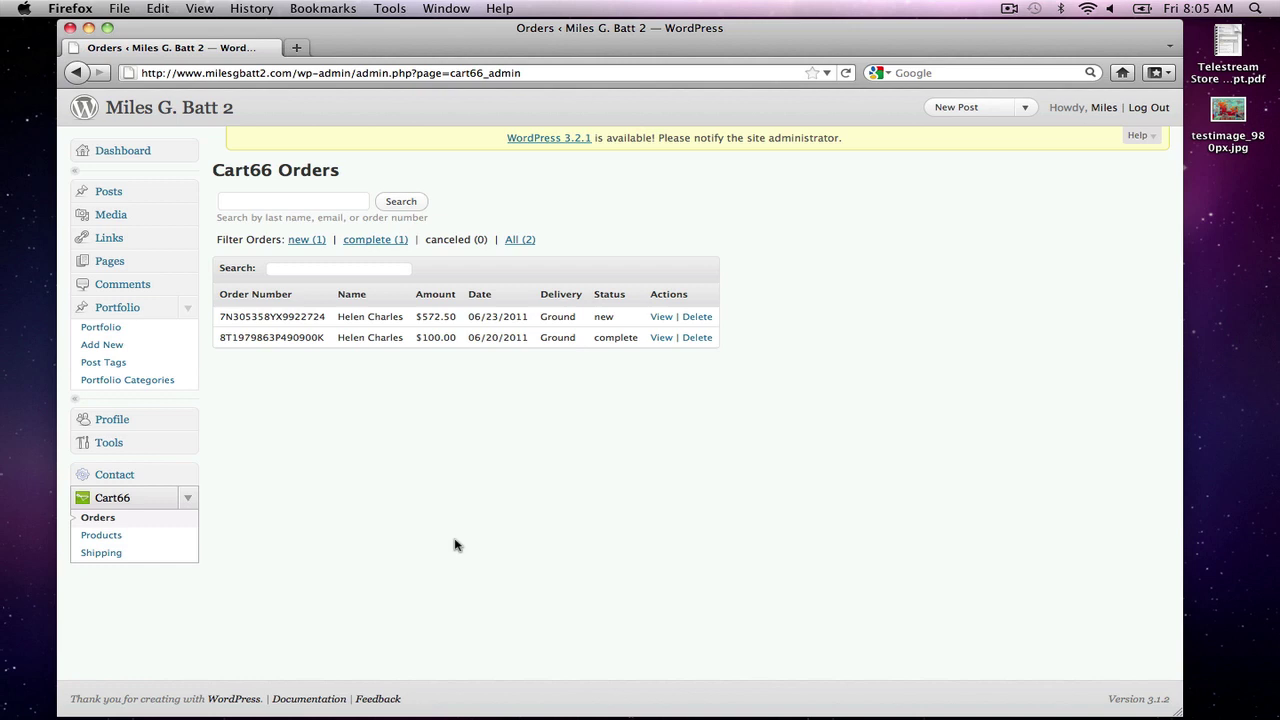
{"action": "left_click", "coordinate": [661, 318]}
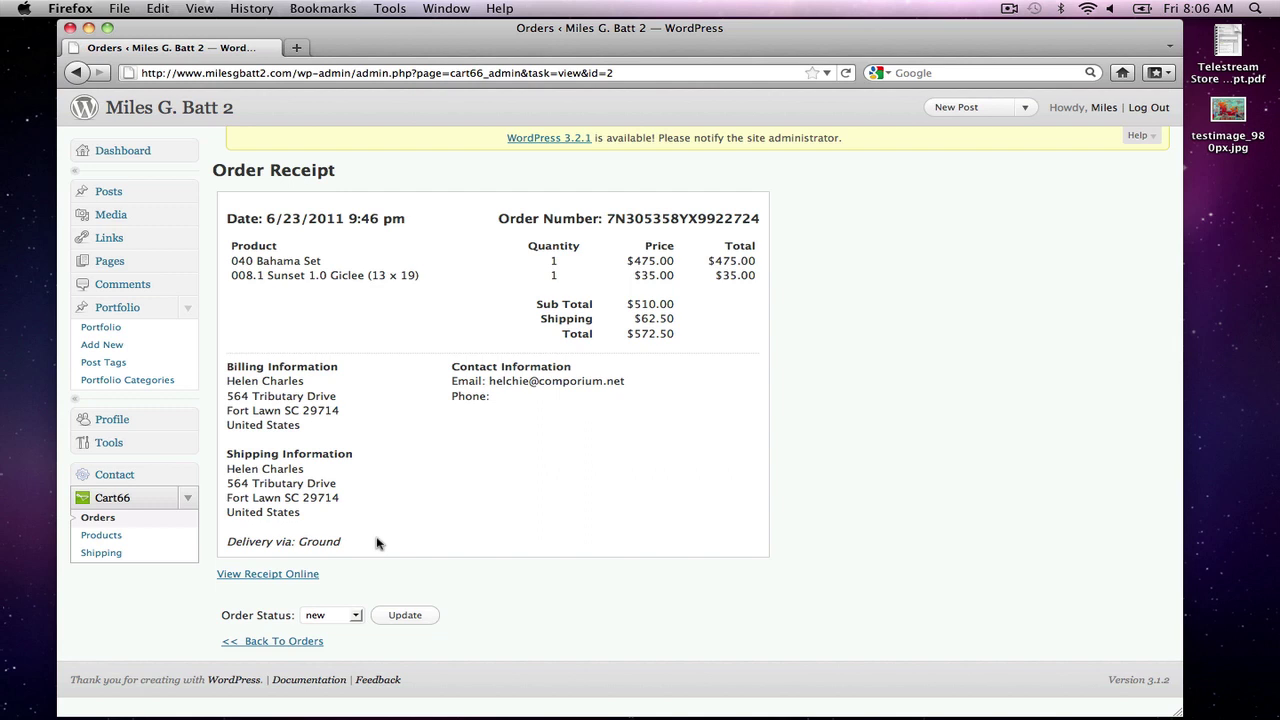
Step: Change the $572.50 order's status from new to complete and update it
{"action": "left_click", "coordinate": [355, 615]}
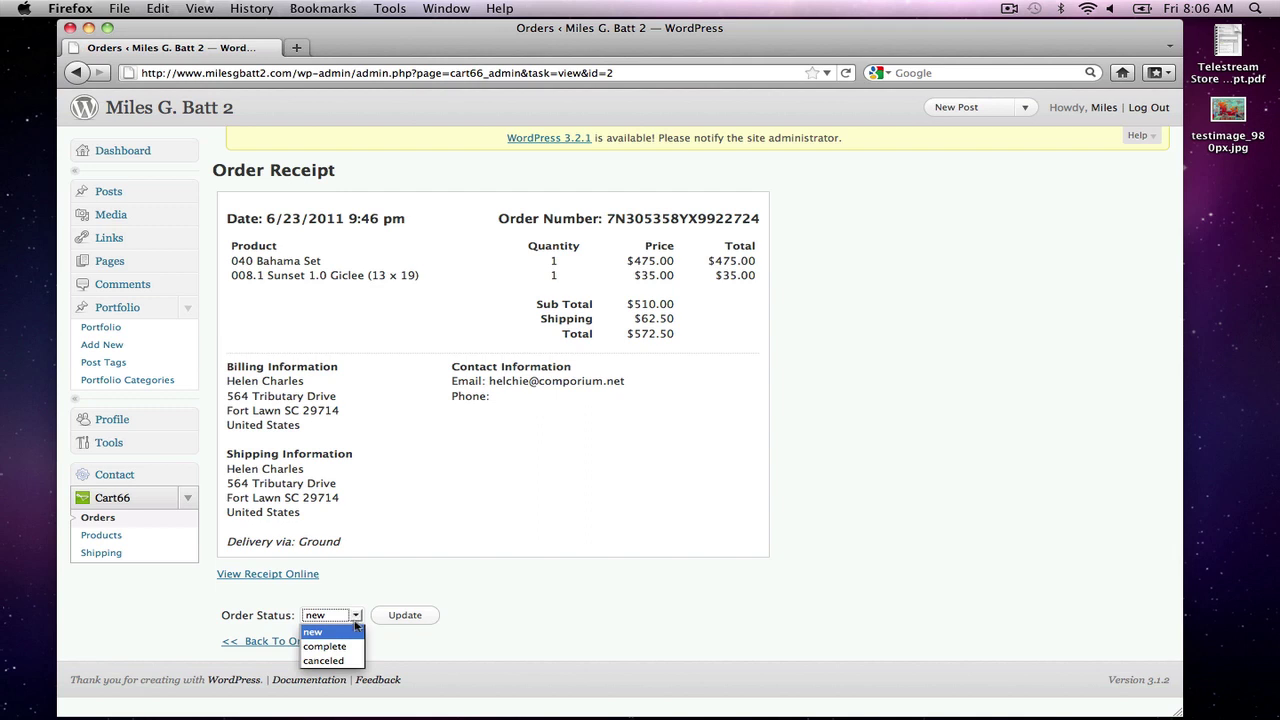
{"action": "left_click", "coordinate": [346, 647]}
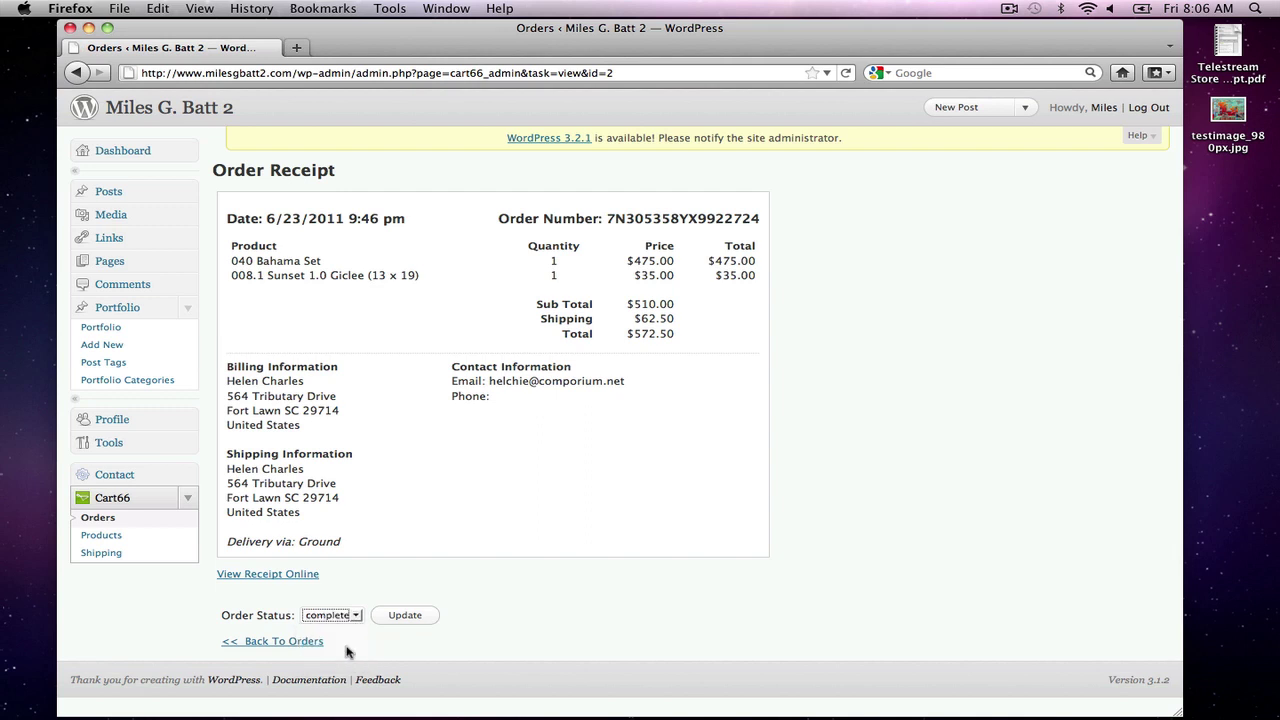
{"action": "left_click", "coordinate": [404, 616]}
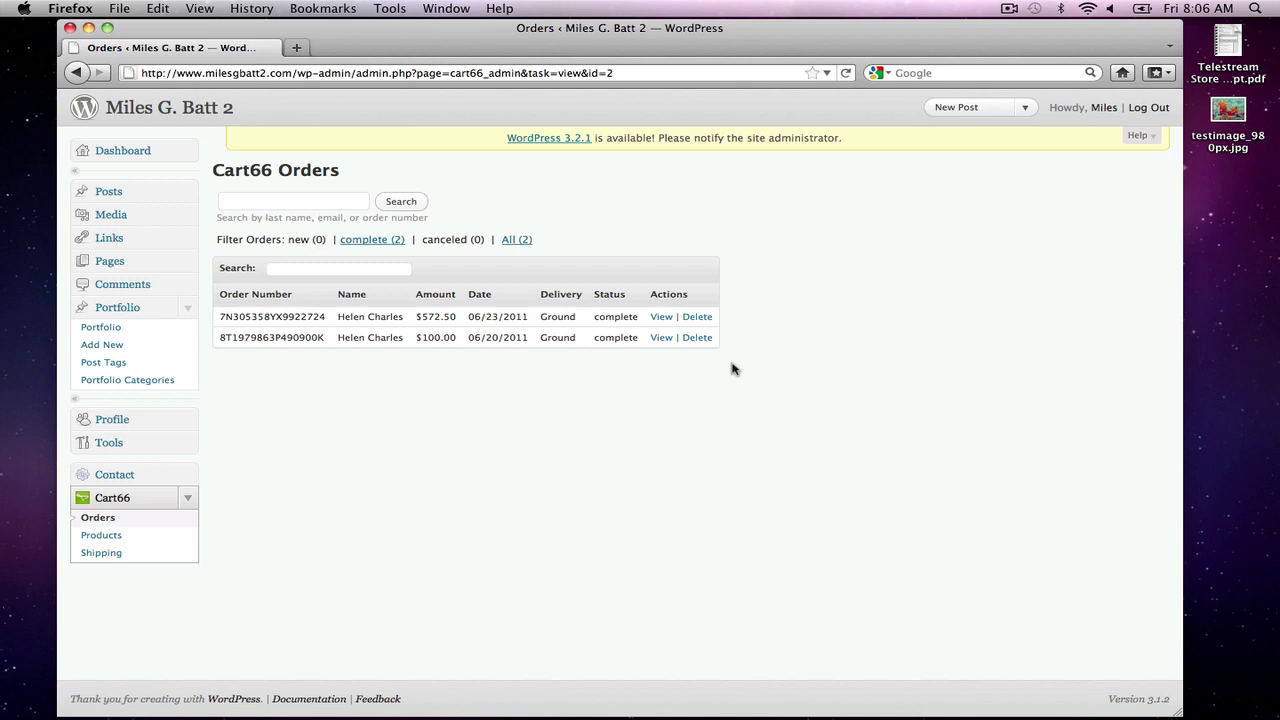
{"action": "left_click", "coordinate": [1010, 9]}
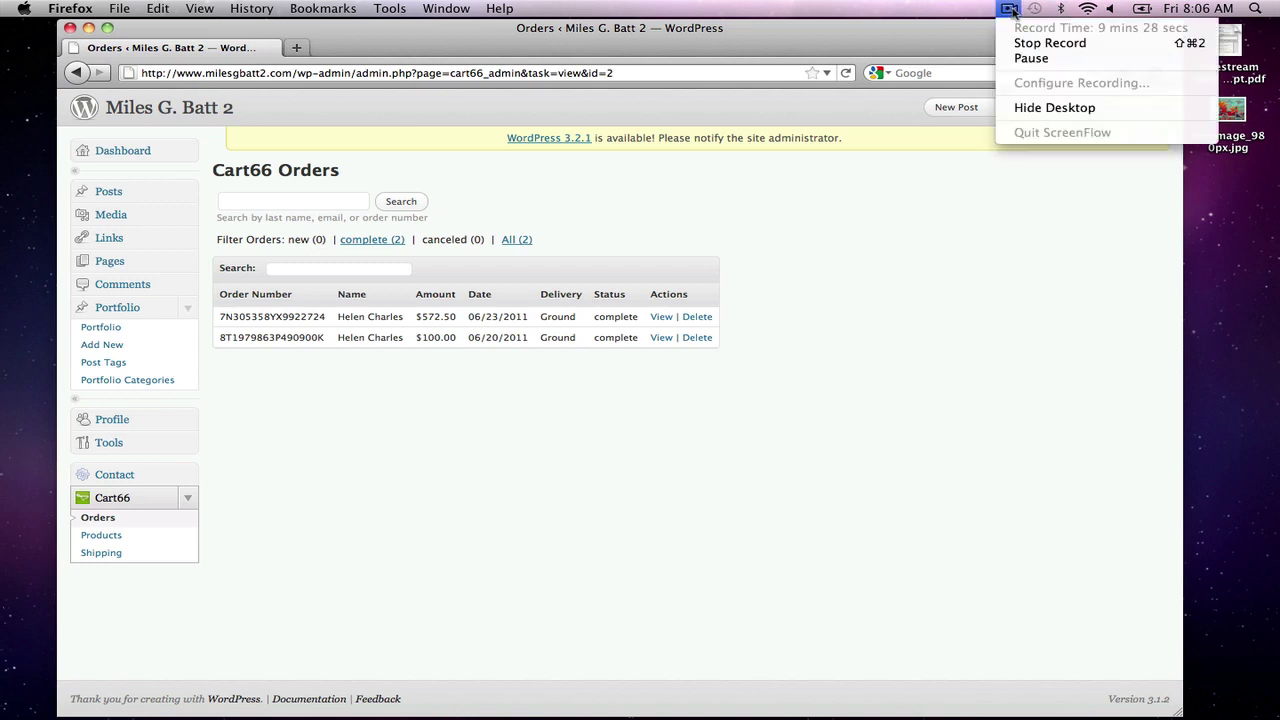